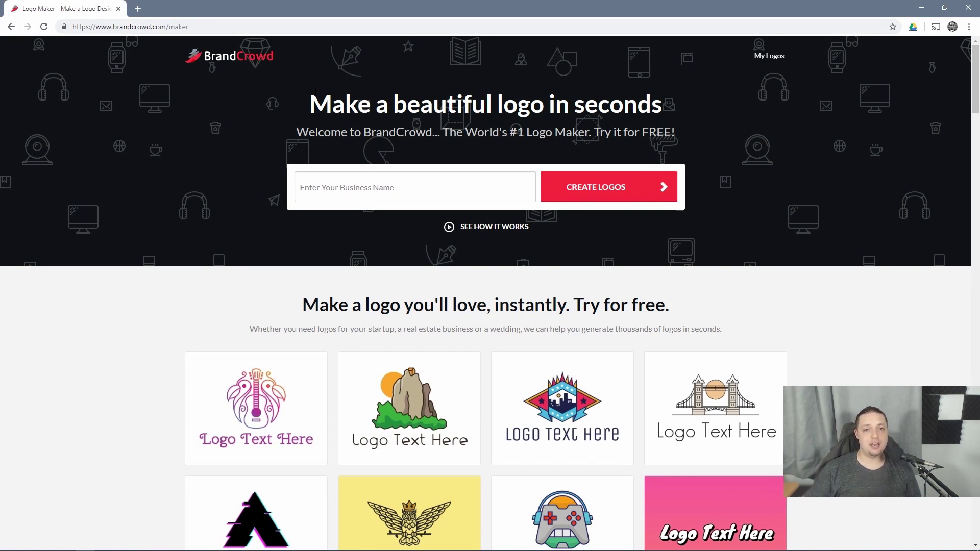
- Enter Website Planet as the business name and generate logo designs for it
{"action": "left_click", "coordinate": [398, 187]}
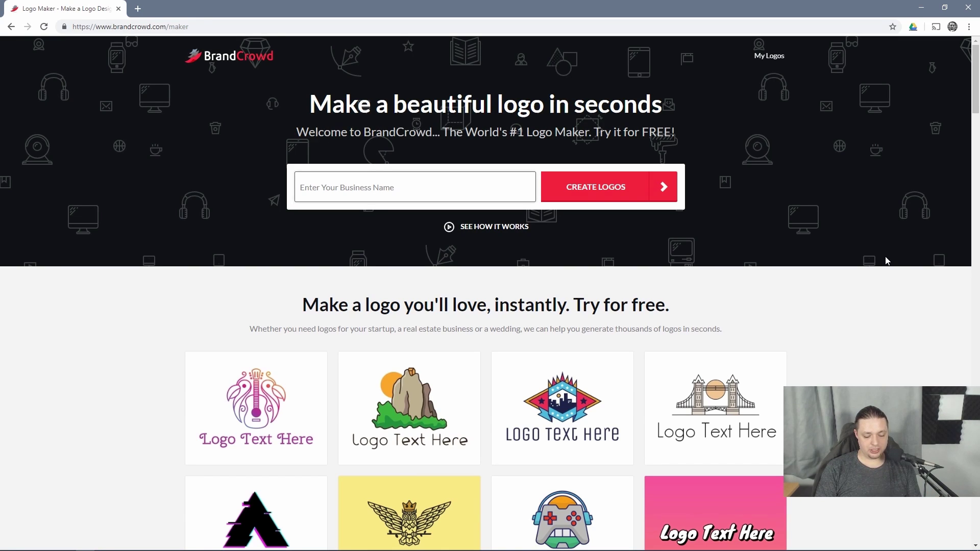
{"action": "type", "text": "Website Planet"}
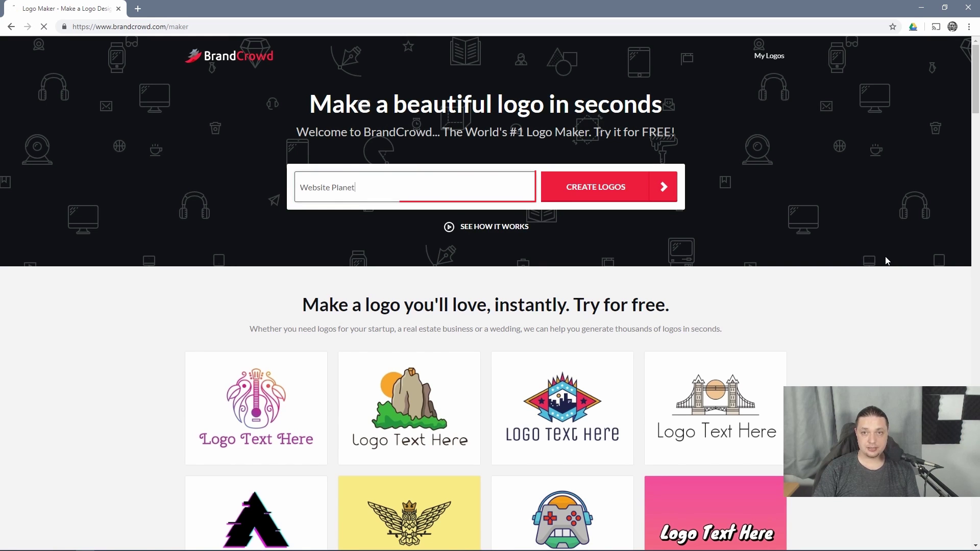
{"action": "key", "text": "Return"}
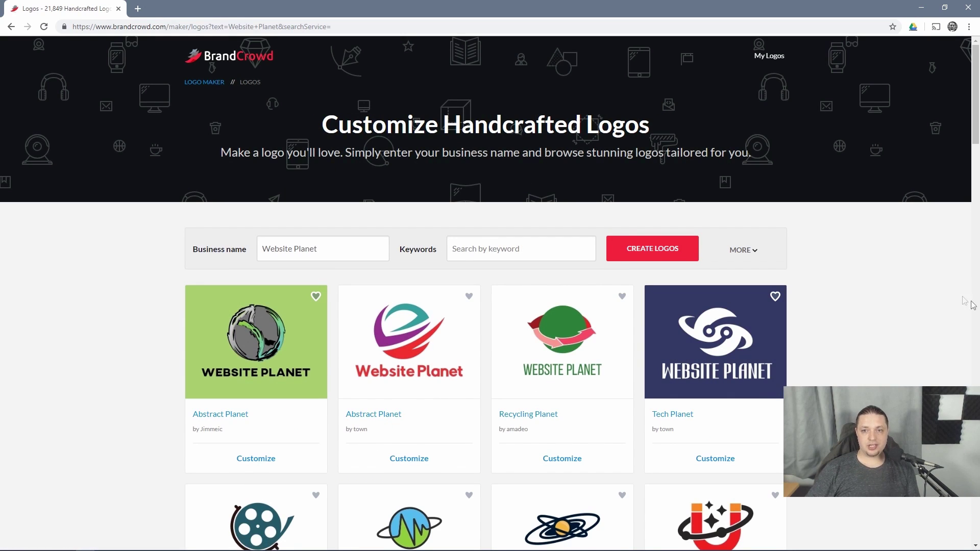
- Examine the first page of generated logo designs for Website Planet and check the business name used for the search
{"action": "scroll", "coordinate": [897, 313], "scroll_direction": "down", "scroll_amount": 4}
{"action": "scroll", "coordinate": [900, 317], "scroll_direction": "down", "scroll_amount": 5}
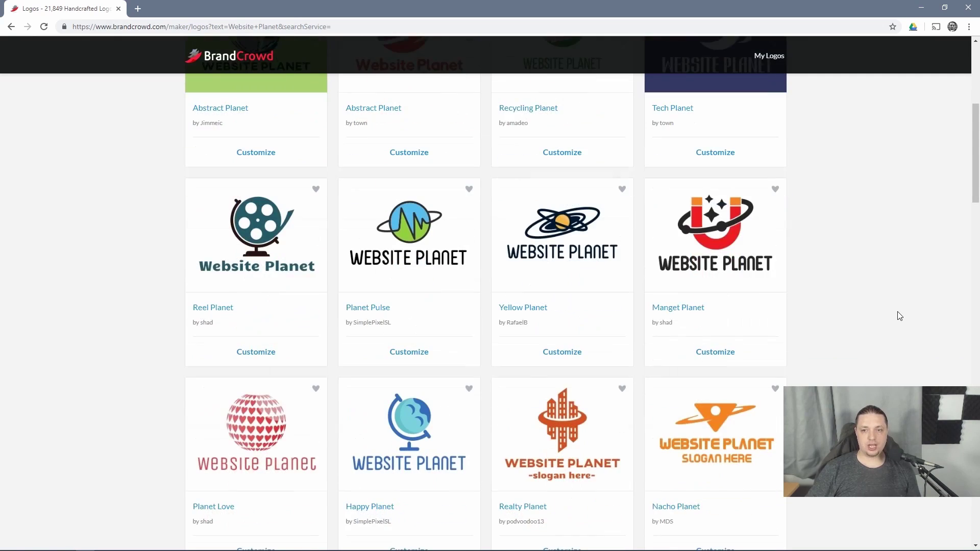
{"action": "scroll", "coordinate": [899, 317], "scroll_direction": "down", "scroll_amount": 4}
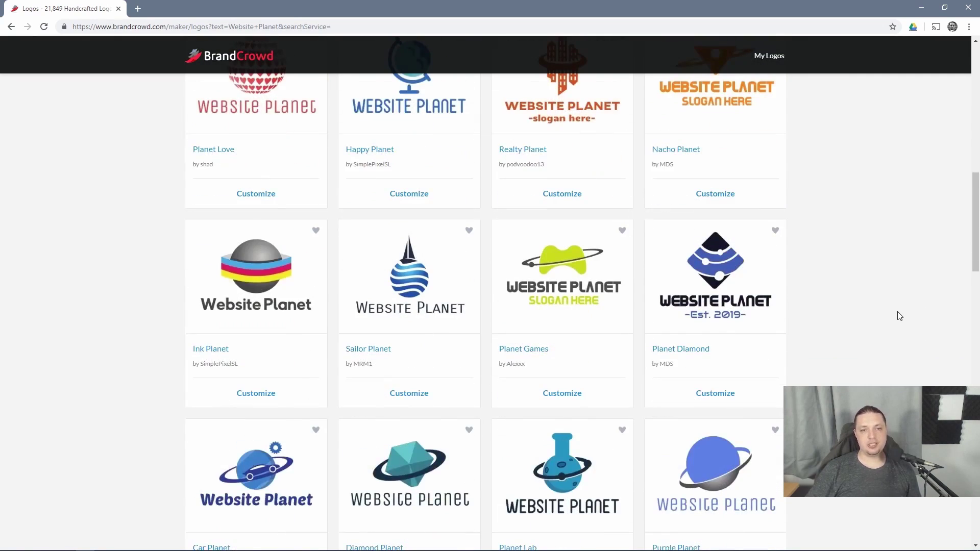
{"action": "scroll", "coordinate": [899, 316], "scroll_direction": "down", "scroll_amount": 8}
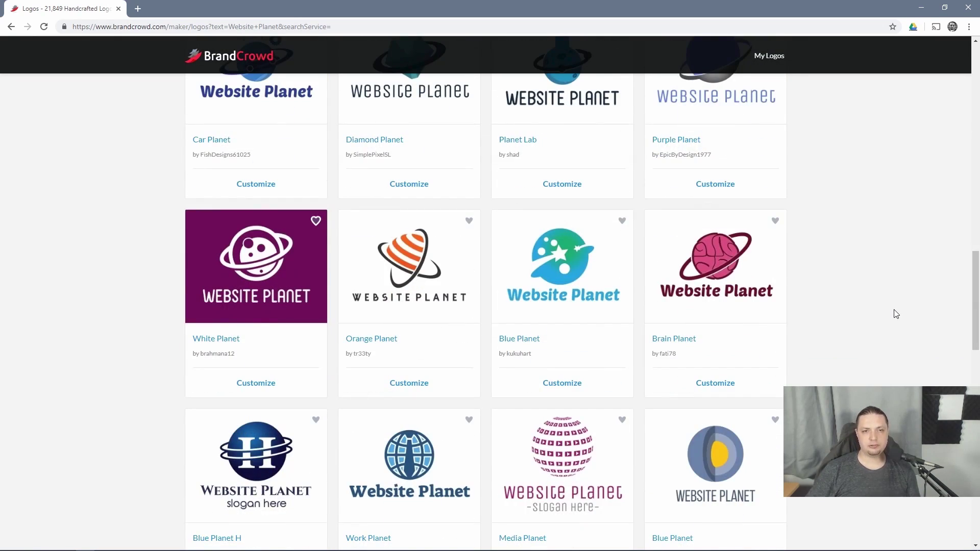
{"action": "scroll", "coordinate": [897, 314], "scroll_direction": "down", "scroll_amount": 11}
{"action": "key", "text": "Home"}
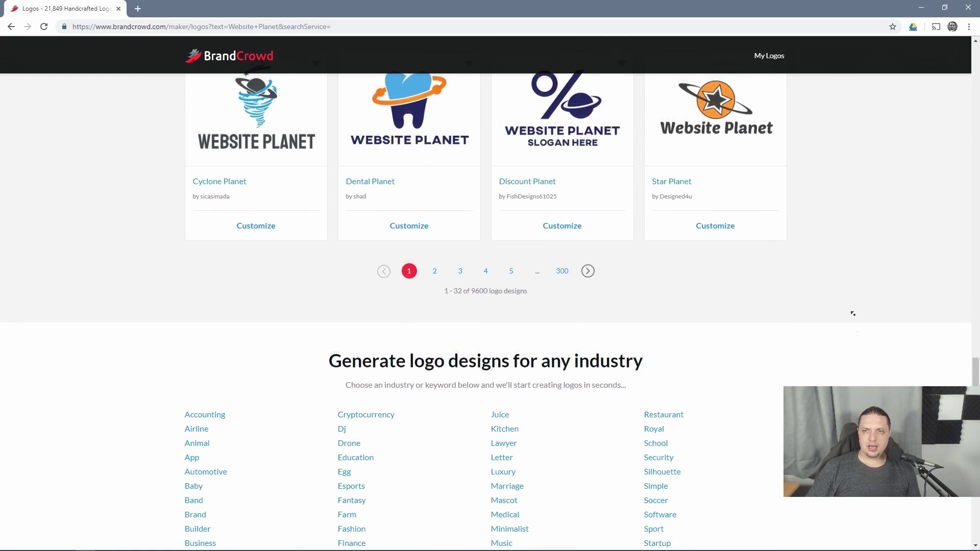
{"action": "left_click", "coordinate": [333, 247]}
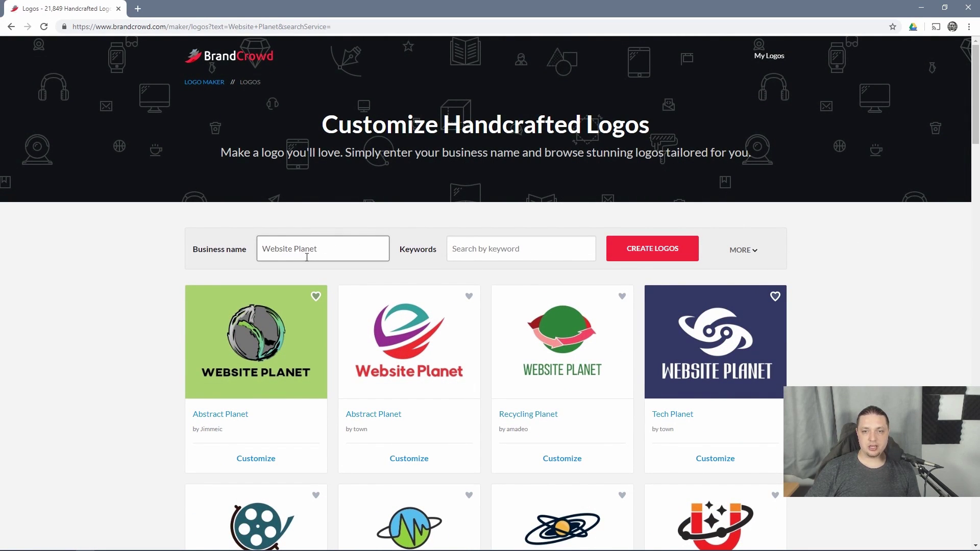
{"action": "left_click_drag", "start_coordinate": [348, 243], "coordinate": [220, 245]}
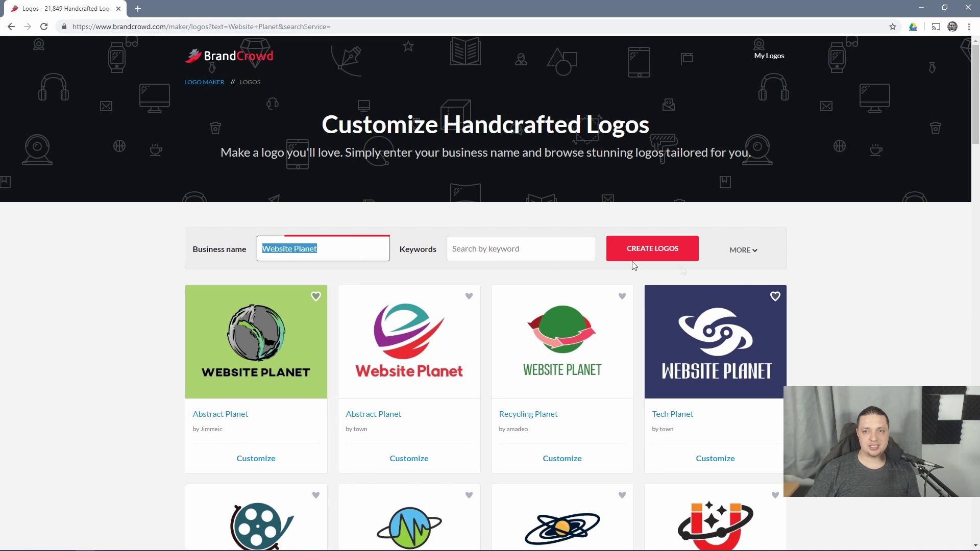
- Expand the additional search filters, leave the logo style at All, and limit the logo colors to Blue, Purple and Pink
{"action": "left_click", "coordinate": [756, 255]}
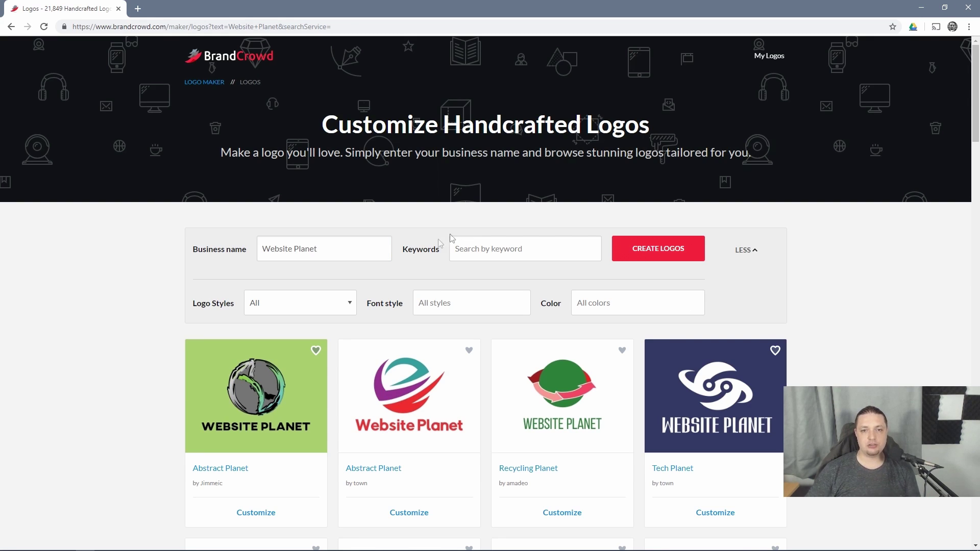
{"action": "left_click", "coordinate": [328, 305]}
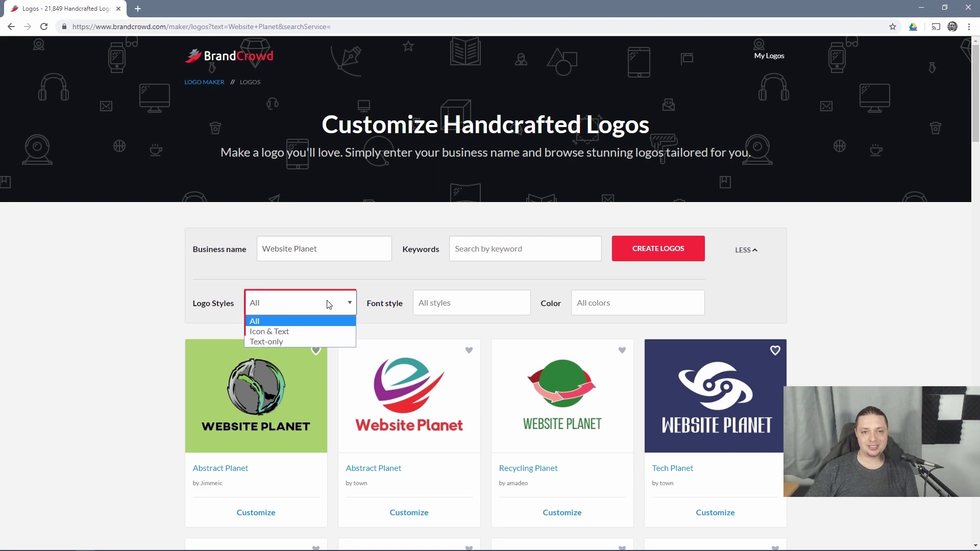
{"action": "left_click", "coordinate": [291, 321]}
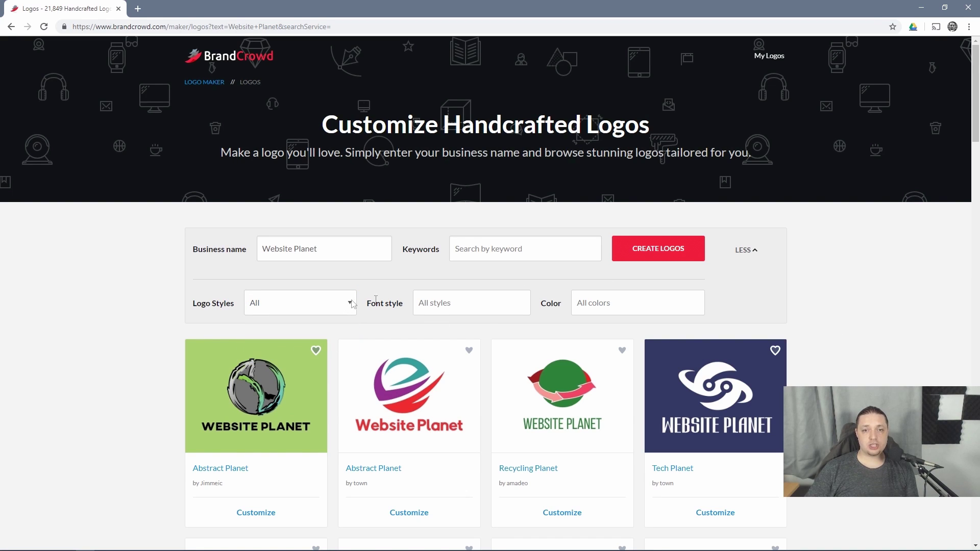
{"action": "left_click", "coordinate": [636, 309]}
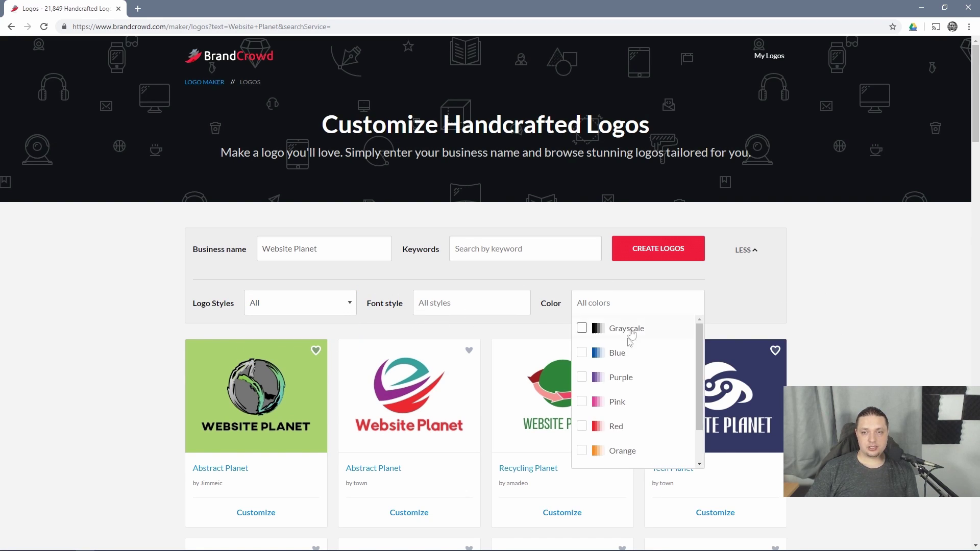
{"action": "scroll", "coordinate": [639, 358], "scroll_direction": "down", "scroll_amount": 3}
{"action": "scroll", "coordinate": [640, 368], "scroll_direction": "up", "scroll_amount": 2}
{"action": "left_click", "coordinate": [582, 327]}
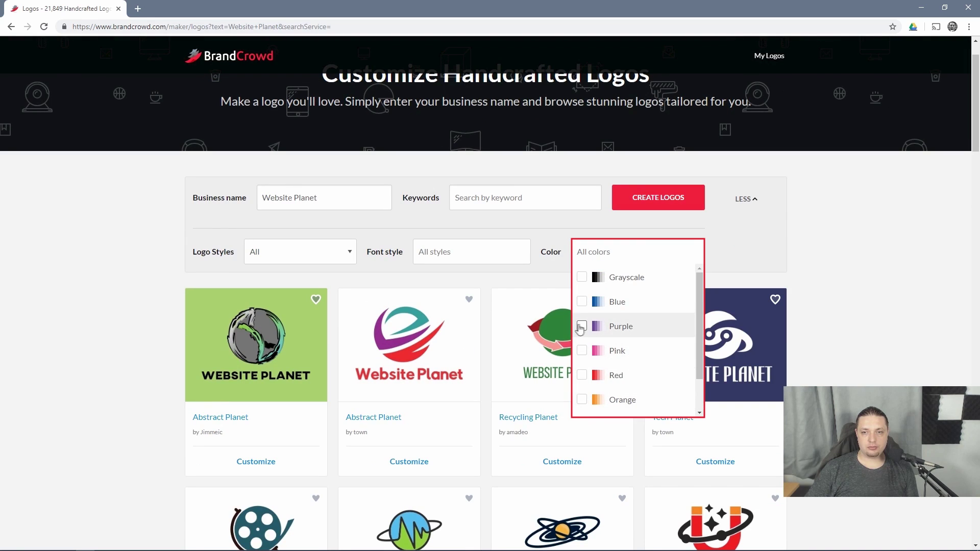
{"action": "left_click", "coordinate": [582, 351]}
{"action": "left_click", "coordinate": [582, 302]}
{"action": "left_click", "coordinate": [674, 250]}
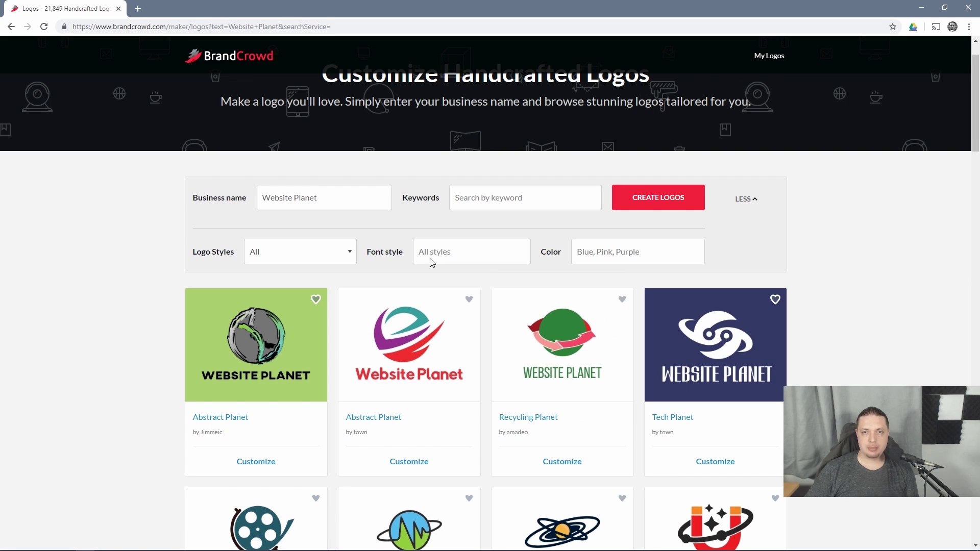
- Limit the font style filter to Bold, Modern(Sans) and Handwritten
{"action": "left_click", "coordinate": [486, 259]}
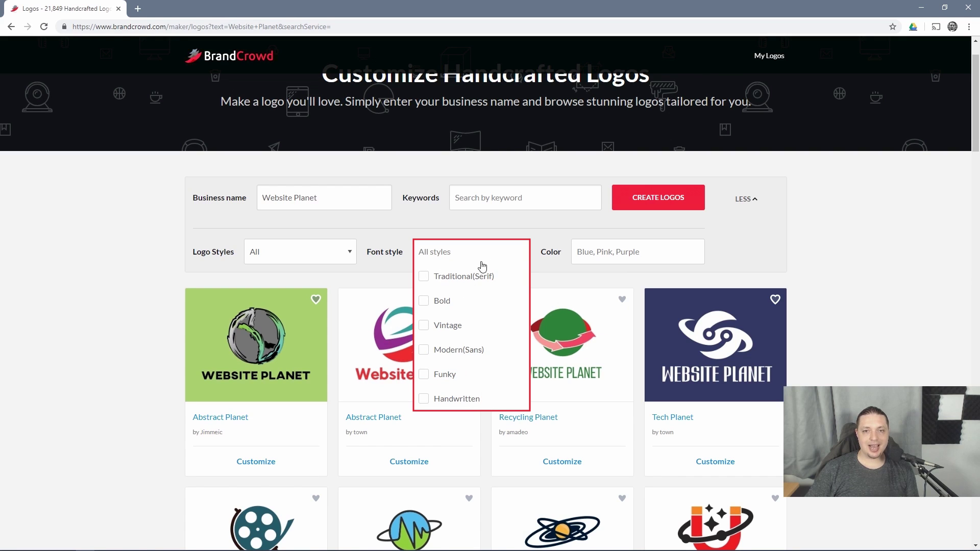
{"action": "left_click", "coordinate": [443, 301]}
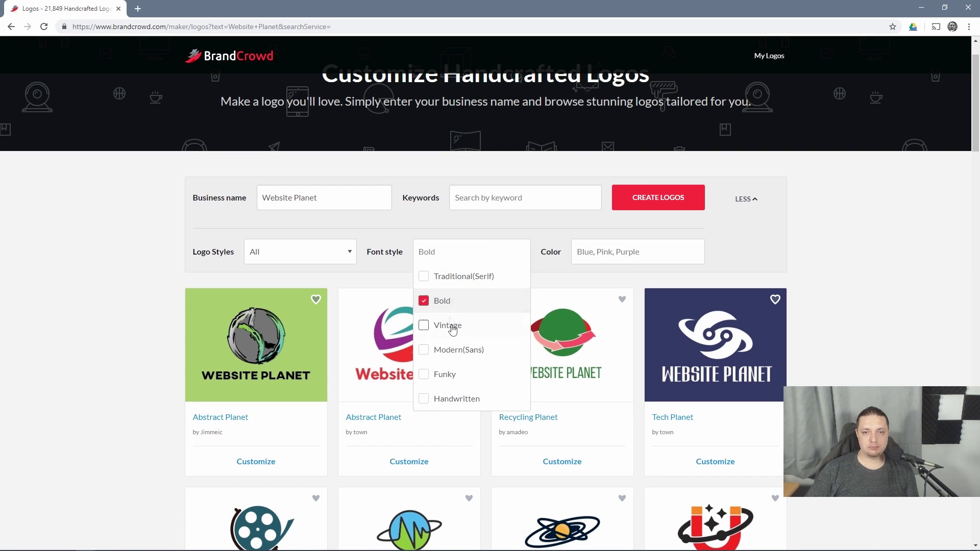
{"action": "left_click", "coordinate": [453, 351]}
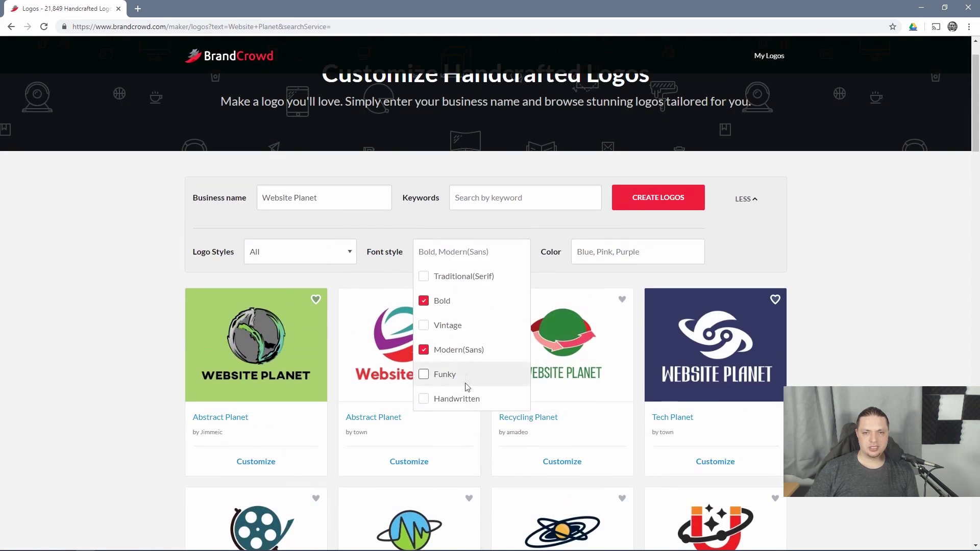
{"action": "left_click", "coordinate": [456, 398]}
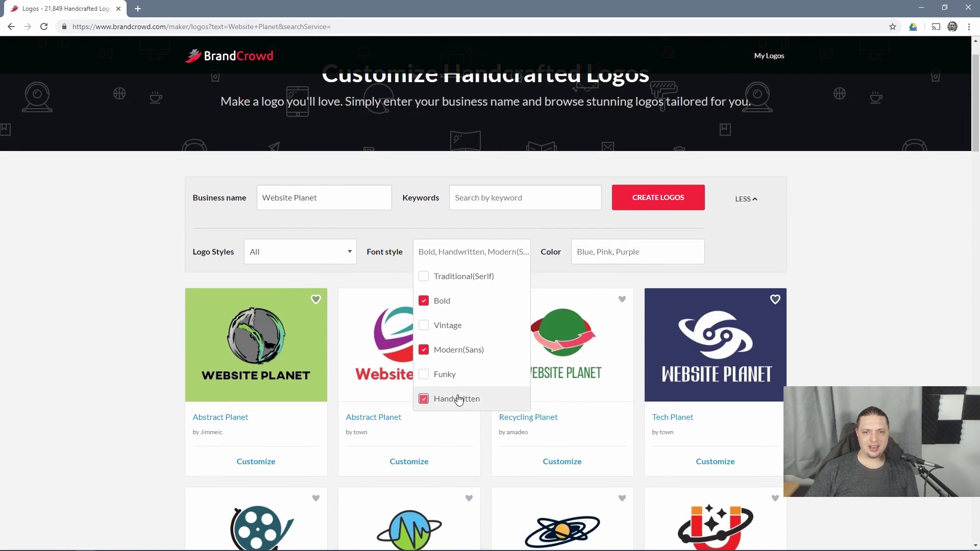
{"action": "left_click", "coordinate": [483, 256]}
- Keep the logo style set to All and regenerate the logos with the chosen font and color filters
{"action": "left_click", "coordinate": [302, 252]}
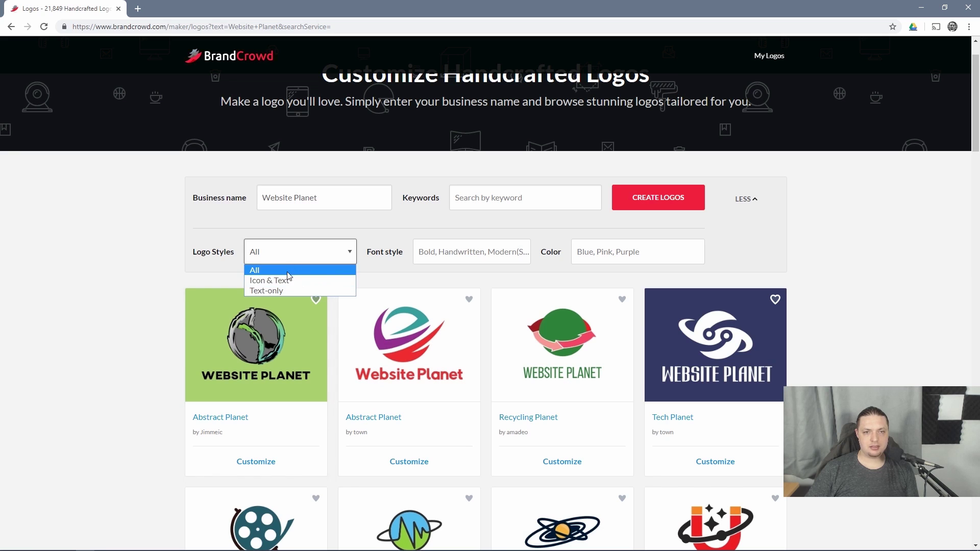
{"action": "left_click", "coordinate": [297, 270]}
{"action": "left_click", "coordinate": [652, 203]}
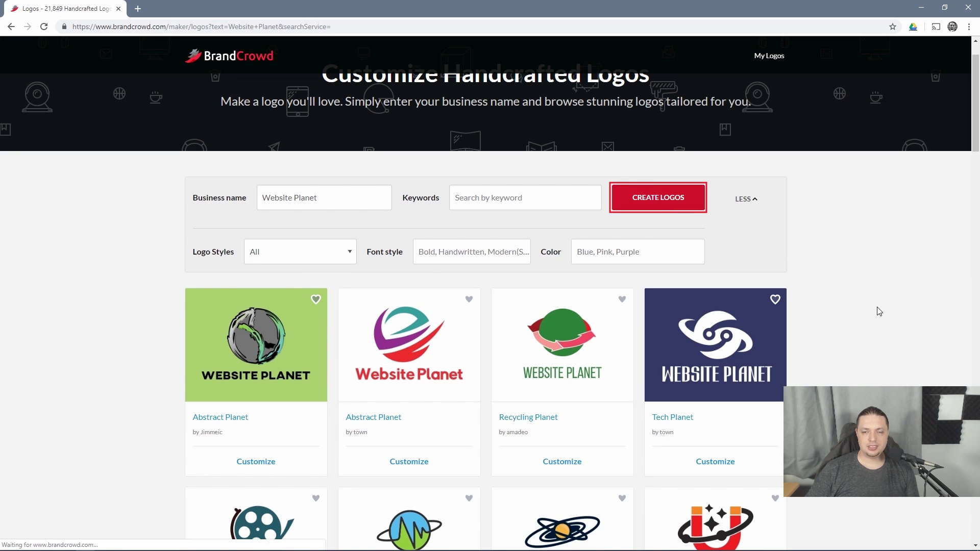
- Examine the filtered logo designs across the first results page for a suitable candidate
{"action": "scroll", "coordinate": [886, 308], "scroll_direction": "down", "scroll_amount": 10}
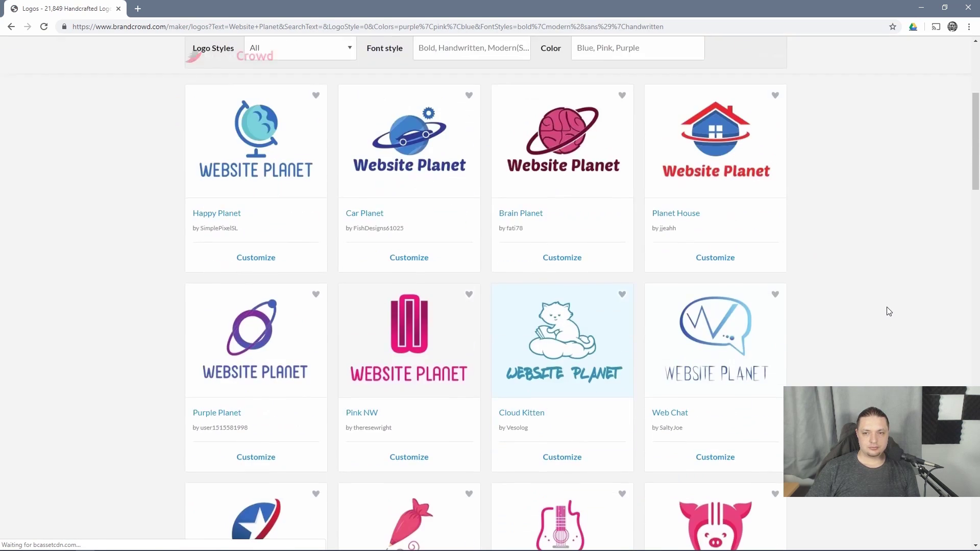
{"action": "scroll", "coordinate": [889, 311], "scroll_direction": "down", "scroll_amount": 13}
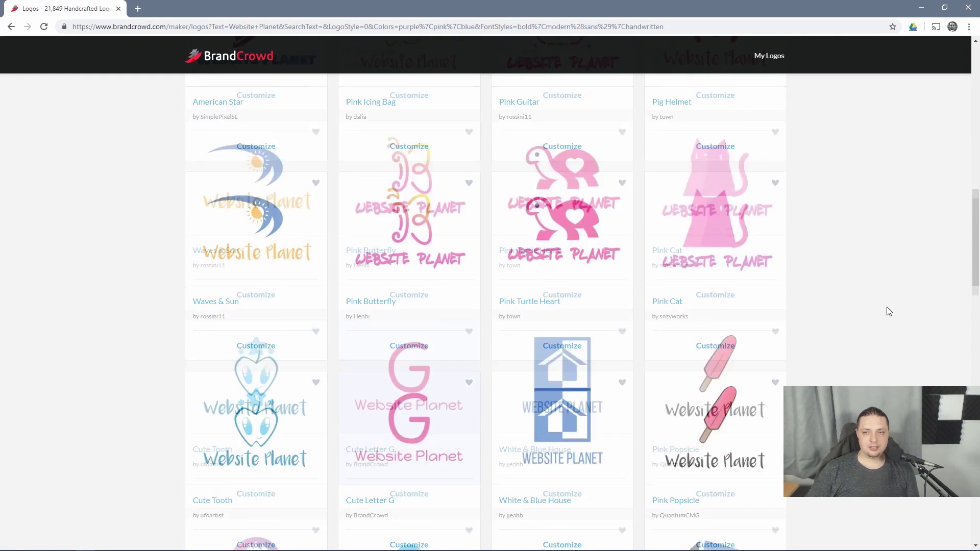
{"action": "scroll", "coordinate": [855, 327], "scroll_direction": "down", "scroll_amount": 7}
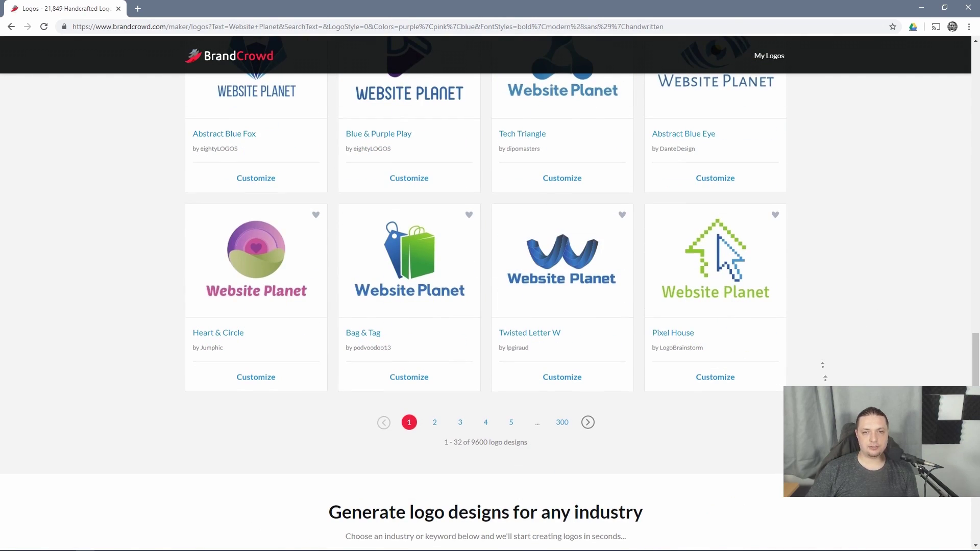
{"action": "scroll", "coordinate": [822, 358], "scroll_direction": "up", "scroll_amount": 5}
{"action": "scroll", "coordinate": [818, 347], "scroll_direction": "down", "scroll_amount": 3}
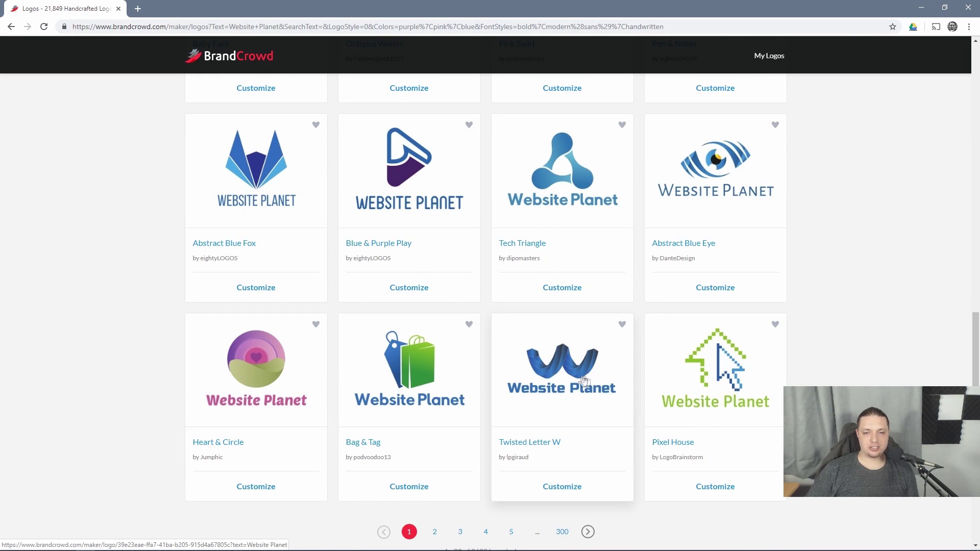
{"action": "scroll", "coordinate": [574, 385], "scroll_direction": "up", "scroll_amount": 2}
{"action": "scroll", "coordinate": [651, 398], "scroll_direction": "up", "scroll_amount": 12}
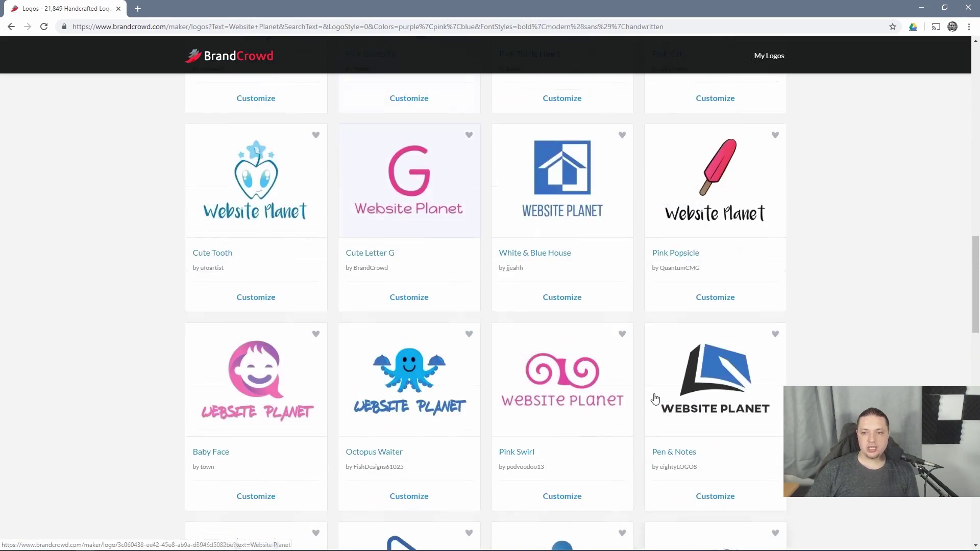
{"action": "scroll", "coordinate": [656, 398], "scroll_direction": "up", "scroll_amount": 5}
{"action": "scroll", "coordinate": [656, 398], "scroll_direction": "down", "scroll_amount": 5}
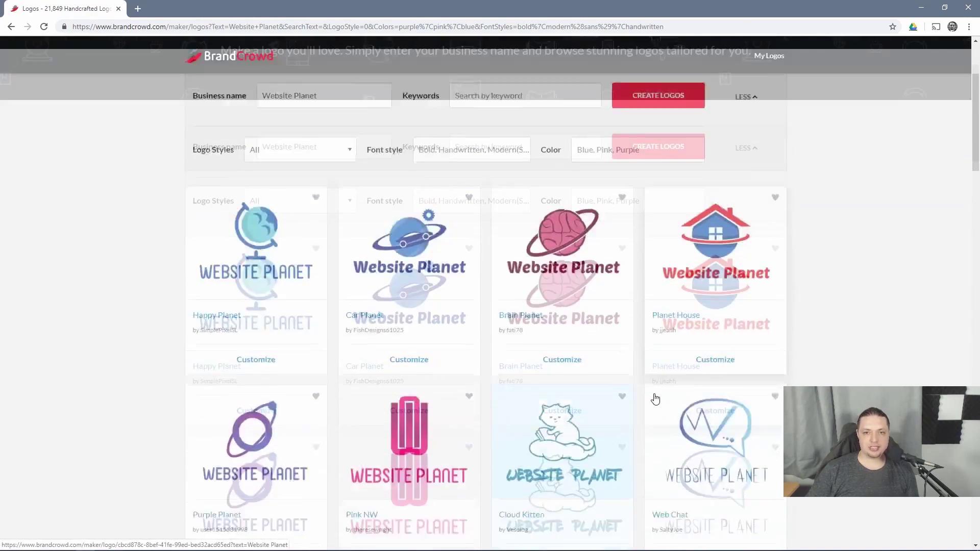
{"action": "scroll", "coordinate": [656, 399], "scroll_direction": "down", "scroll_amount": 6}
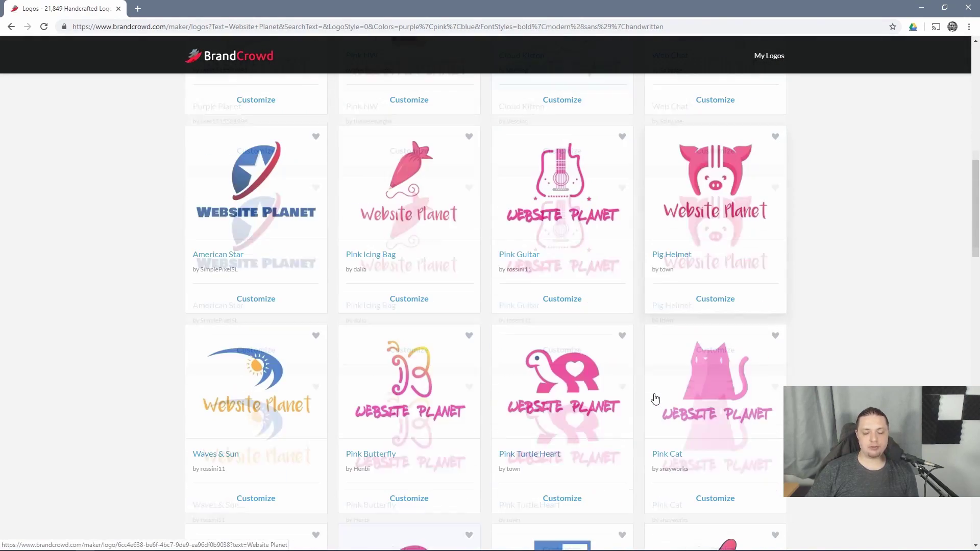
{"action": "scroll", "coordinate": [655, 399], "scroll_direction": "down", "scroll_amount": 2}
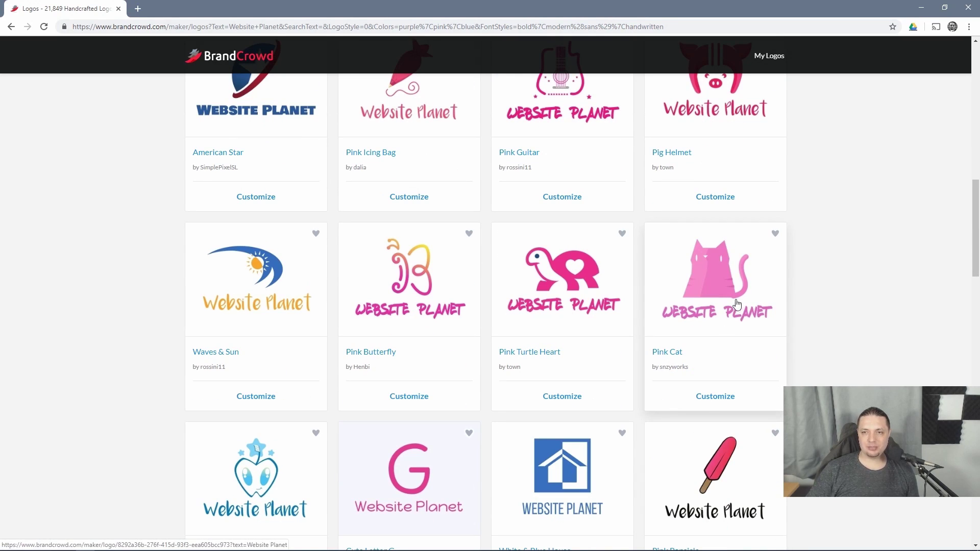
- Open the Pink Cat logo in the logo editor for a look and return to the filtered results
{"action": "left_click", "coordinate": [707, 266]}
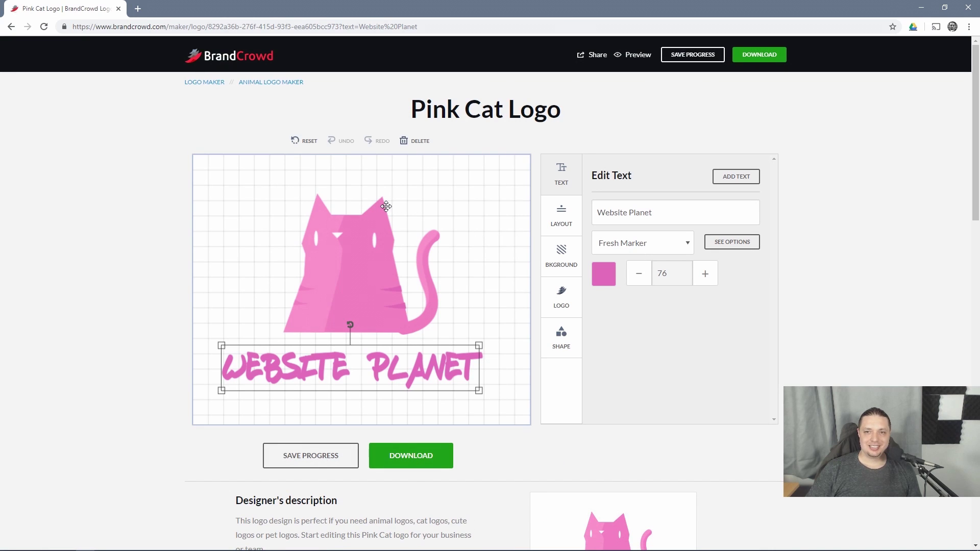
{"action": "left_click", "coordinate": [11, 27]}
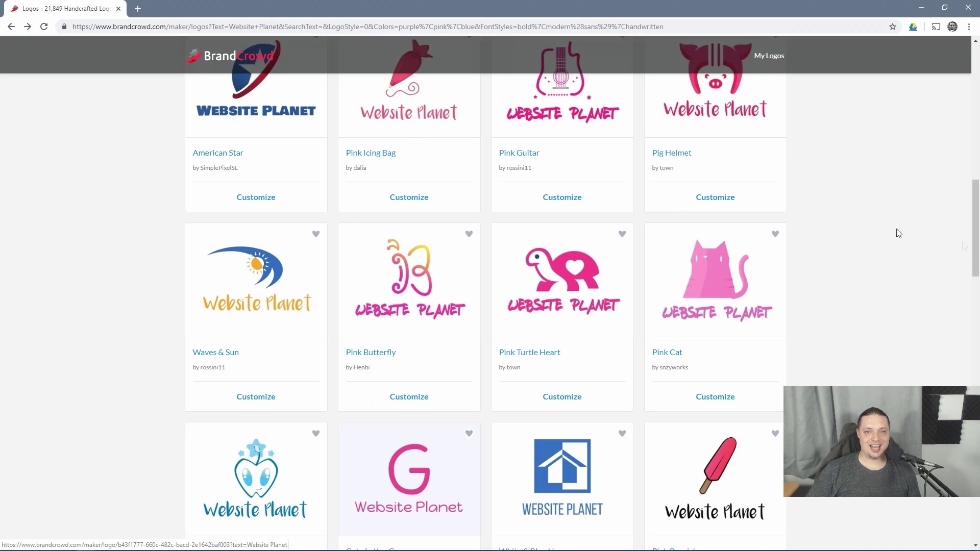
- Add Grayscale to the color filter alongside Blue, Purple and Pink
{"action": "scroll", "coordinate": [832, 315], "scroll_direction": "up", "scroll_amount": 15}
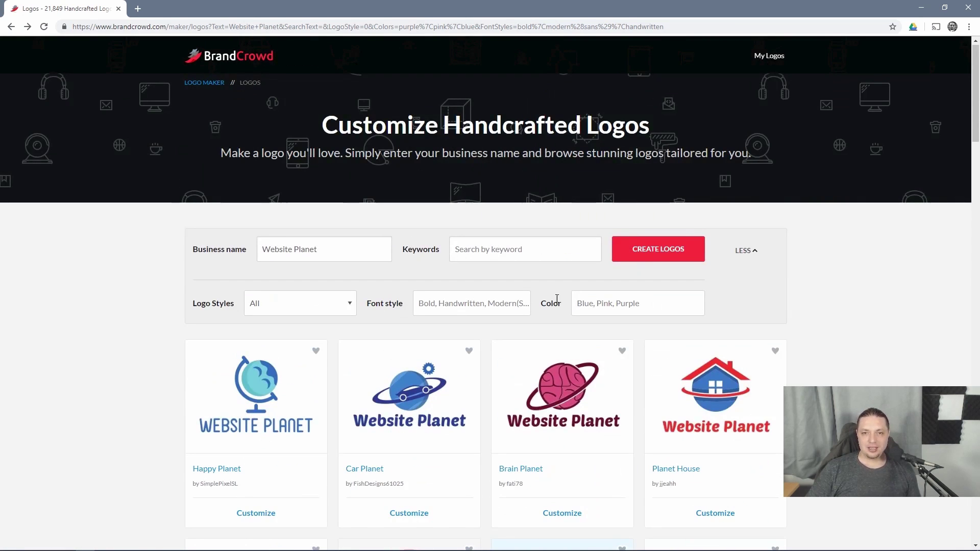
{"action": "left_click", "coordinate": [644, 305]}
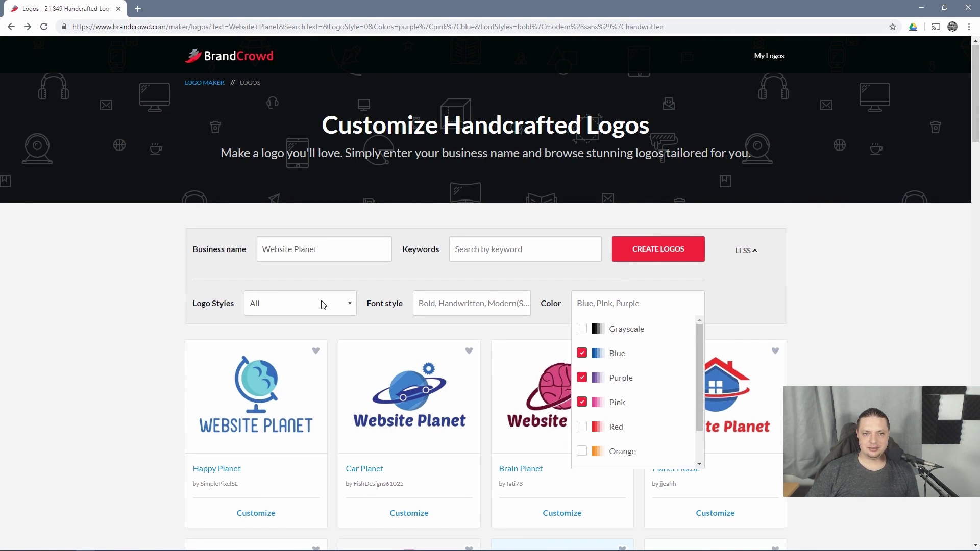
{"action": "left_click", "coordinate": [581, 329]}
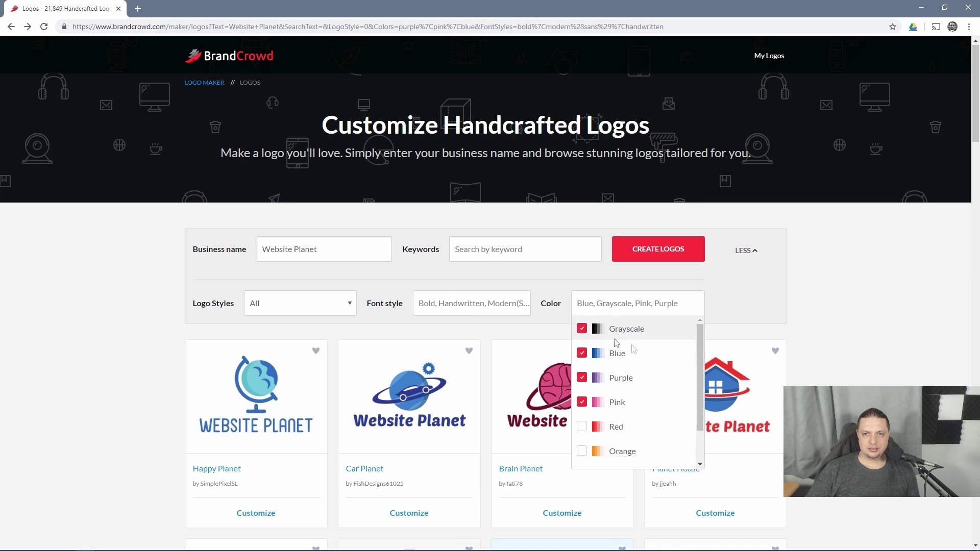
{"action": "scroll", "coordinate": [648, 360], "scroll_direction": "down", "scroll_amount": 1}
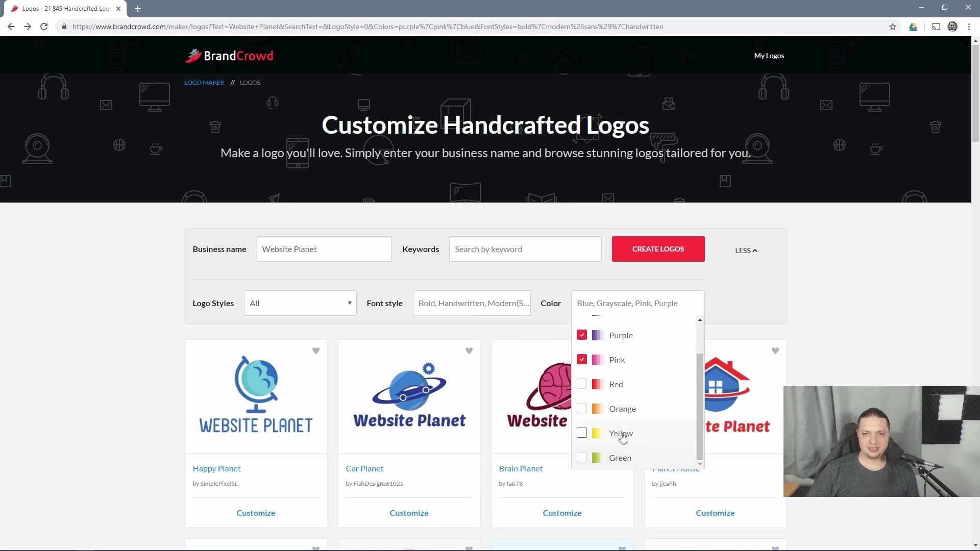
{"action": "scroll", "coordinate": [663, 426], "scroll_direction": "up", "scroll_amount": 1}
{"action": "left_click", "coordinate": [662, 303]}
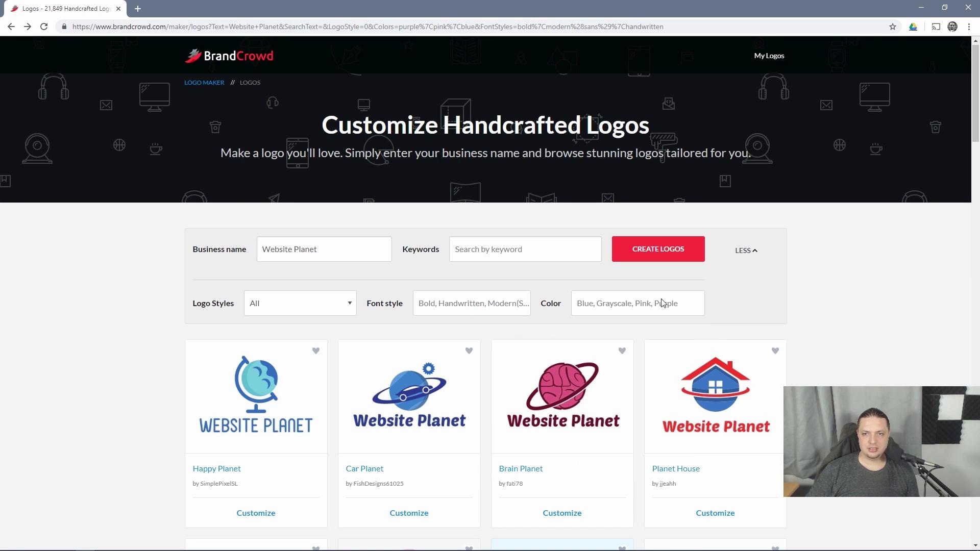
- Add Funky to the font style filter alongside Bold, Modern(Sans) and Handwritten
{"action": "left_click", "coordinate": [492, 311]}
{"action": "scroll", "coordinate": [485, 337], "scroll_direction": "down", "scroll_amount": 2}
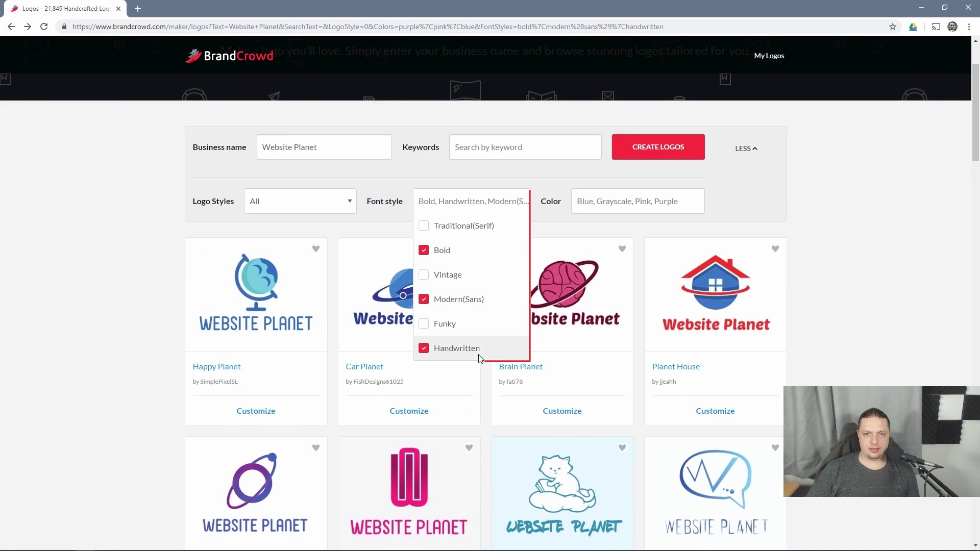
{"action": "scroll", "coordinate": [480, 357], "scroll_direction": "up", "scroll_amount": 2}
{"action": "left_click", "coordinate": [426, 426]}
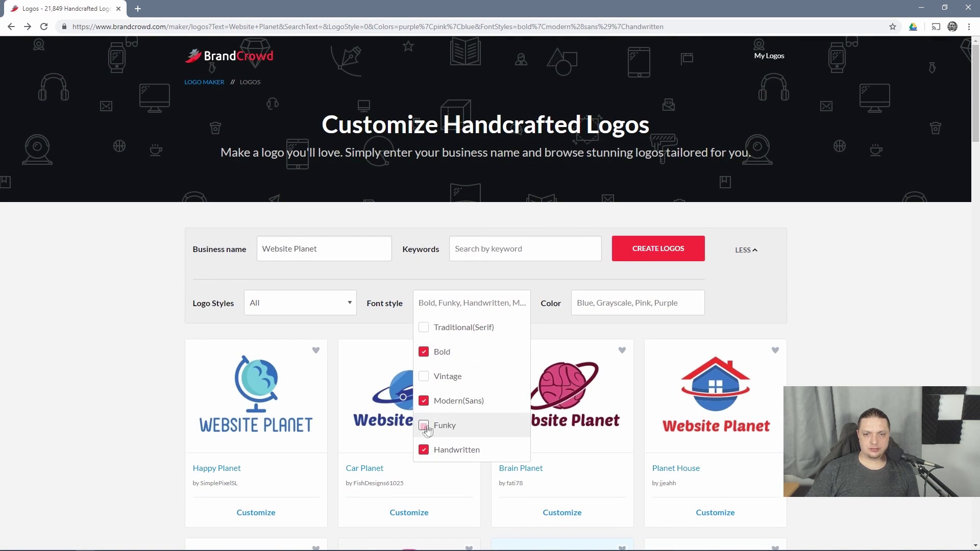
{"action": "left_click", "coordinate": [518, 306]}
- Enter the keywords "blog, website, reviews" and regenerate the logos with the updated filters
{"action": "left_click", "coordinate": [521, 253]}
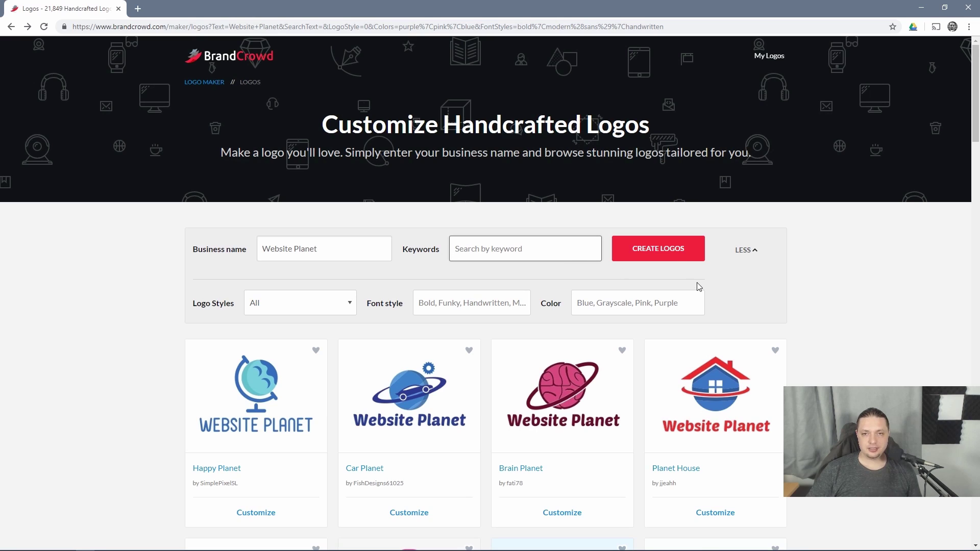
{"action": "type", "text": "blog"}
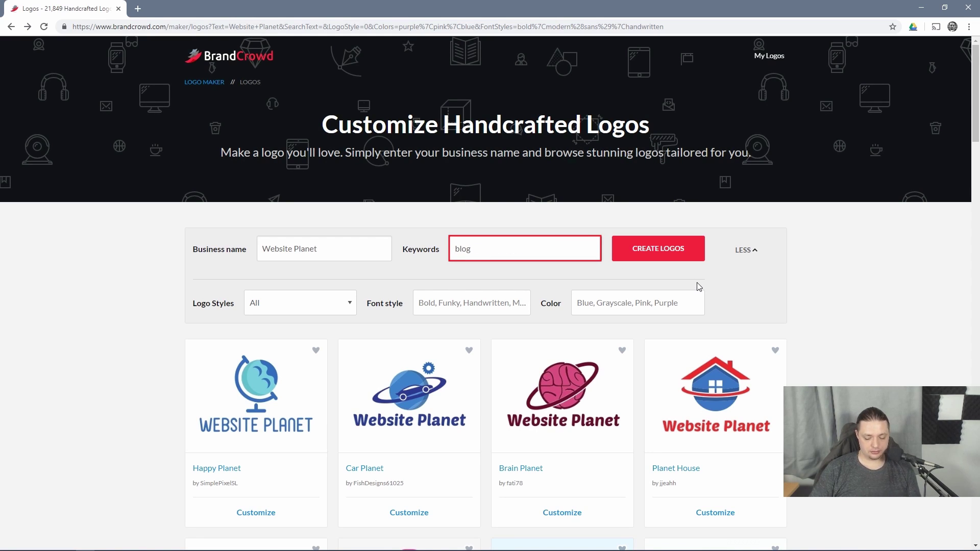
{"action": "type", "text": ", website,"}
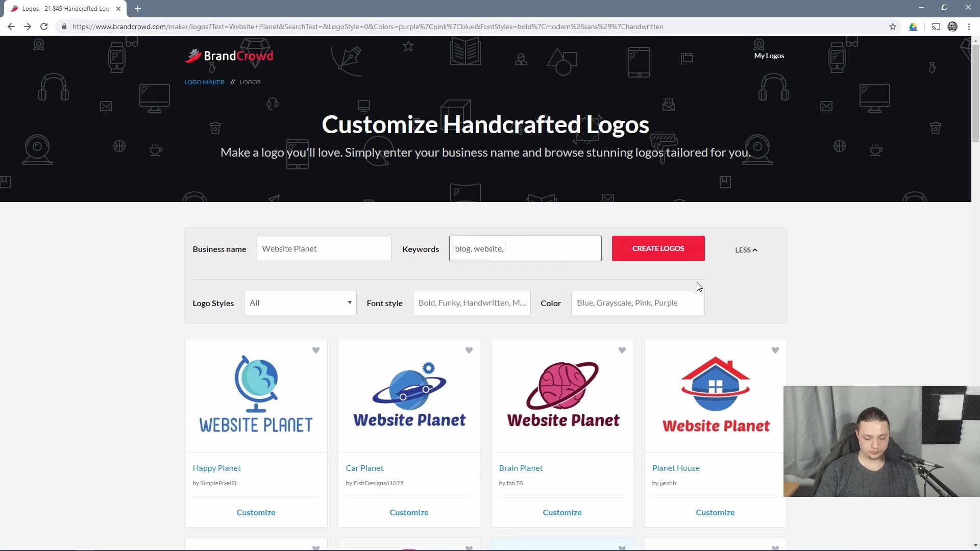
{"action": "type", "text": " reviews"}
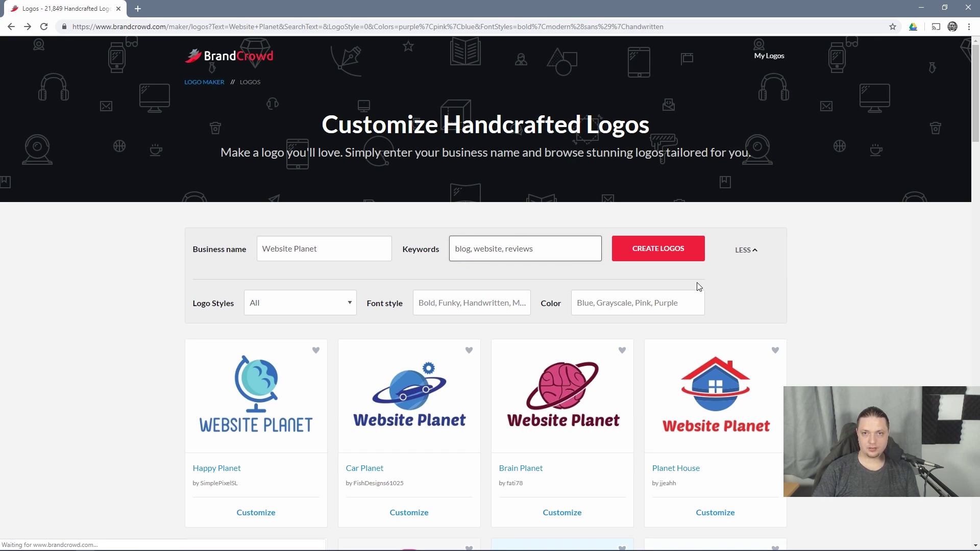
- Examine the logo designs on the first results page for the blog, website and reviews keywords
{"action": "scroll", "coordinate": [804, 363], "scroll_direction": "down", "scroll_amount": 4}
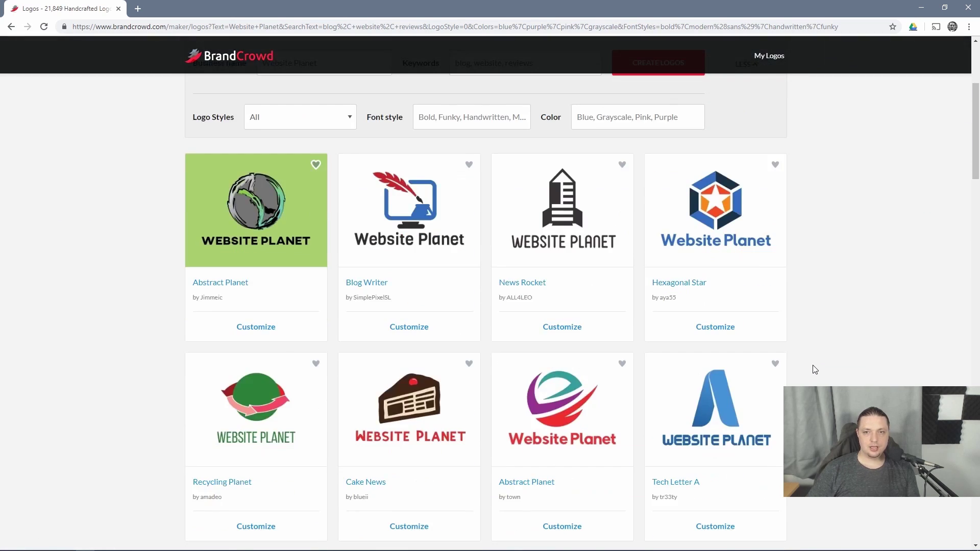
{"action": "scroll", "coordinate": [815, 369], "scroll_direction": "down", "scroll_amount": 5}
{"action": "scroll", "coordinate": [816, 370], "scroll_direction": "up", "scroll_amount": 6}
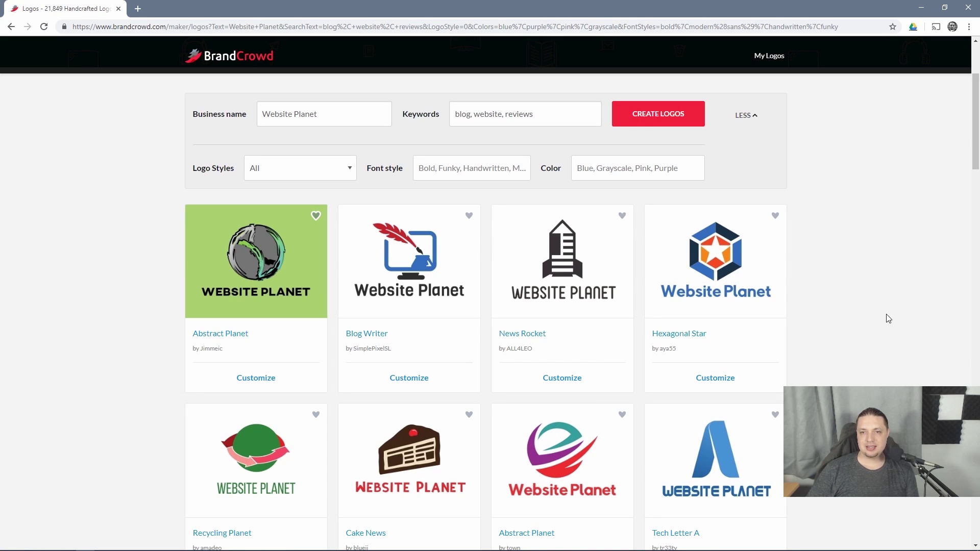
{"action": "scroll", "coordinate": [888, 319], "scroll_direction": "down", "scroll_amount": 3}
{"action": "scroll", "coordinate": [888, 319], "scroll_direction": "up", "scroll_amount": 4}
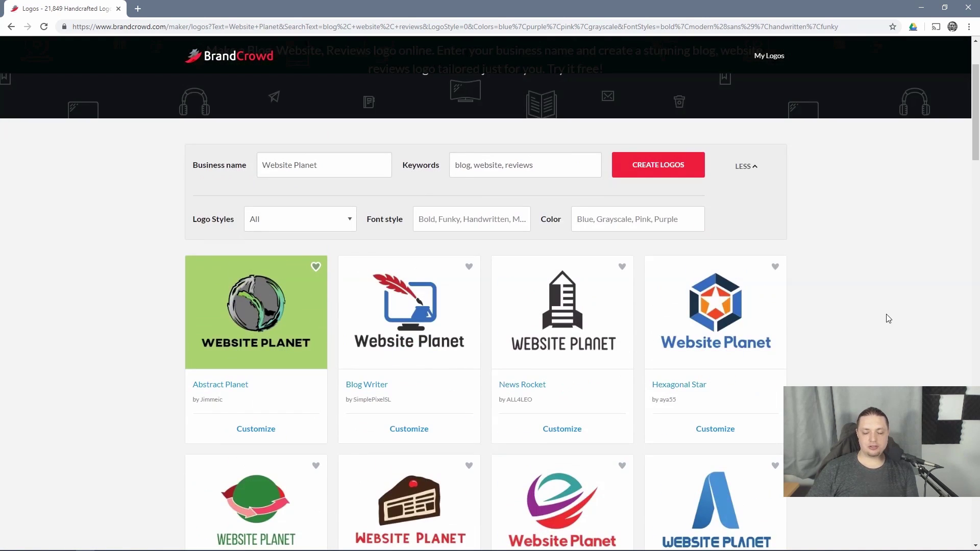
{"action": "scroll", "coordinate": [782, 263], "scroll_direction": "up", "scroll_amount": 2}
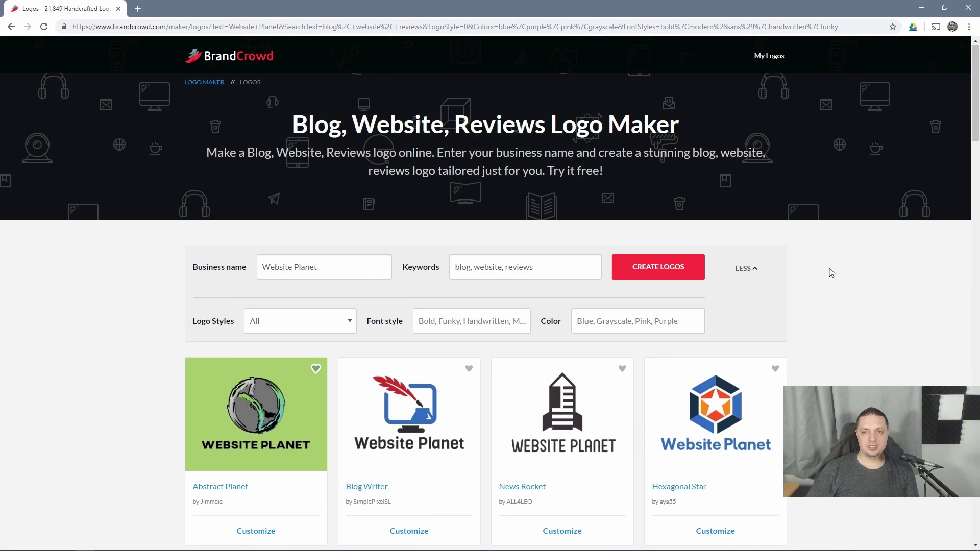
{"action": "scroll", "coordinate": [846, 276], "scroll_direction": "down", "scroll_amount": 5}
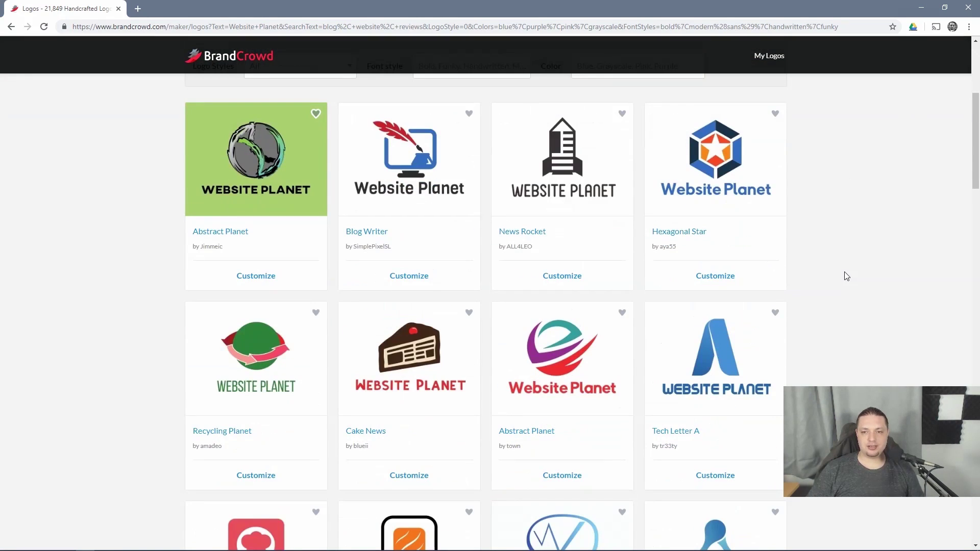
{"action": "scroll", "coordinate": [846, 276], "scroll_direction": "down", "scroll_amount": 5}
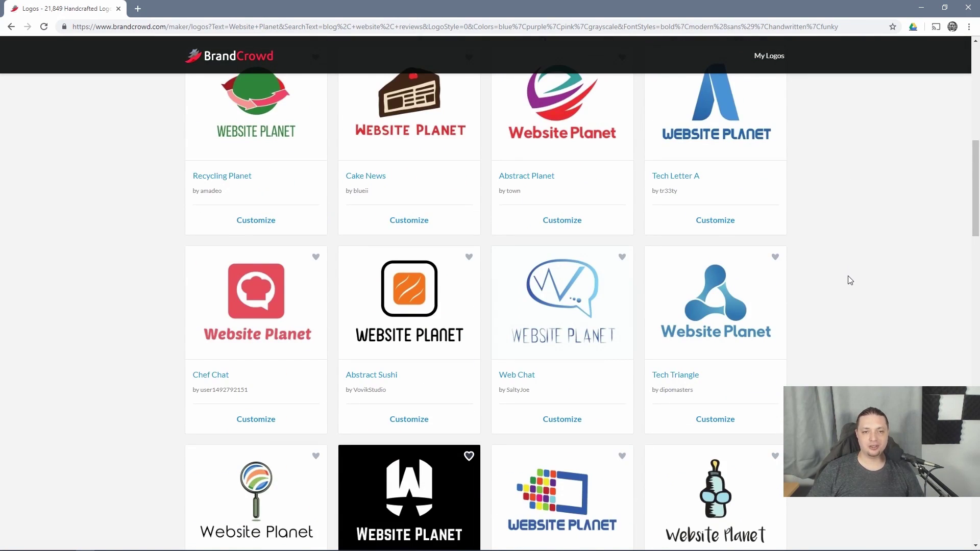
{"action": "scroll", "coordinate": [850, 280], "scroll_direction": "down", "scroll_amount": 3}
{"action": "scroll", "coordinate": [850, 280], "scroll_direction": "down", "scroll_amount": 3}
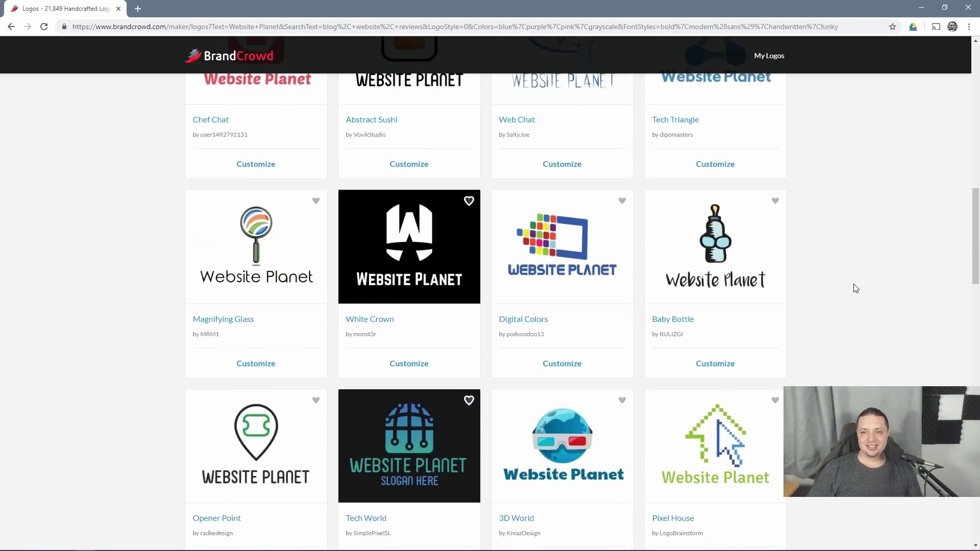
{"action": "scroll", "coordinate": [855, 289], "scroll_direction": "down", "scroll_amount": 3}
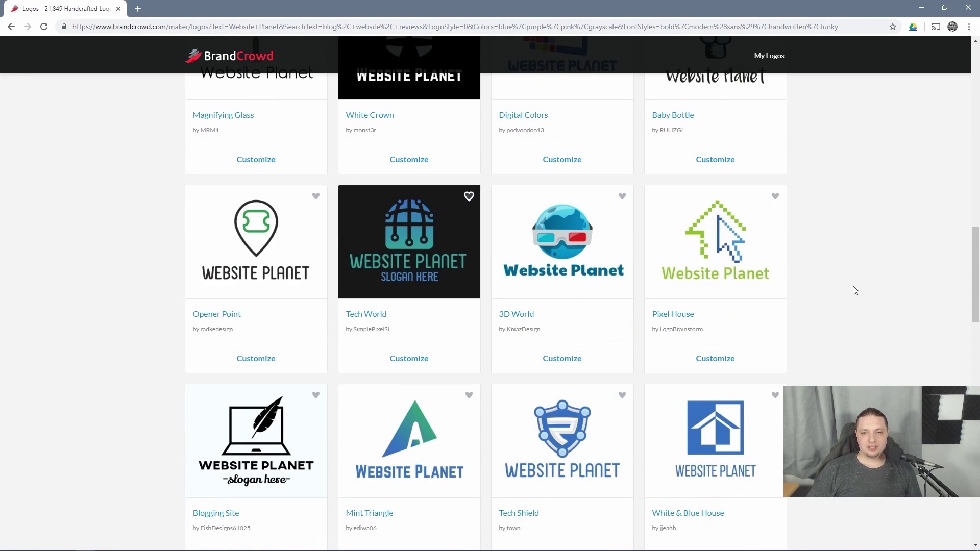
{"action": "scroll", "coordinate": [855, 291], "scroll_direction": "down", "scroll_amount": 3}
{"action": "scroll", "coordinate": [856, 290], "scroll_direction": "down", "scroll_amount": 3}
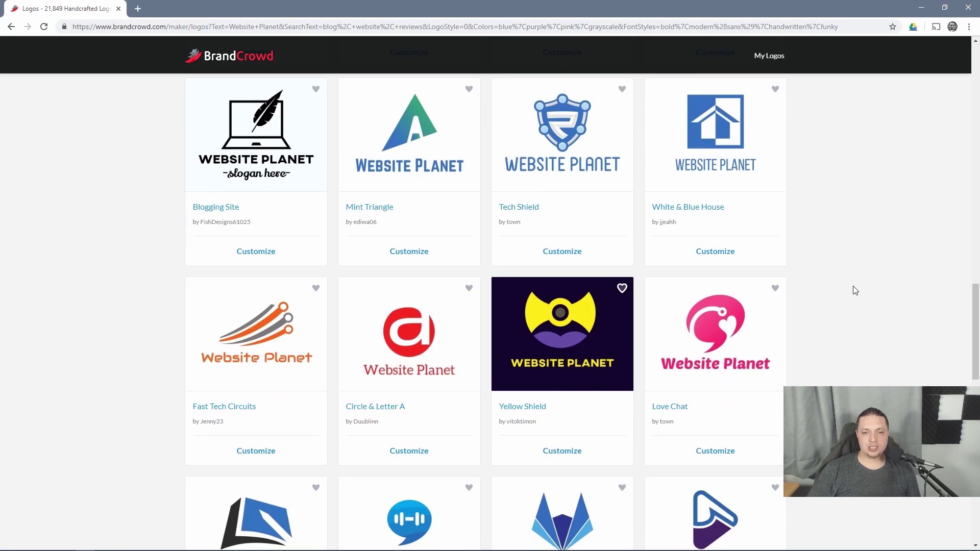
{"action": "scroll", "coordinate": [856, 291], "scroll_direction": "down", "scroll_amount": 5}
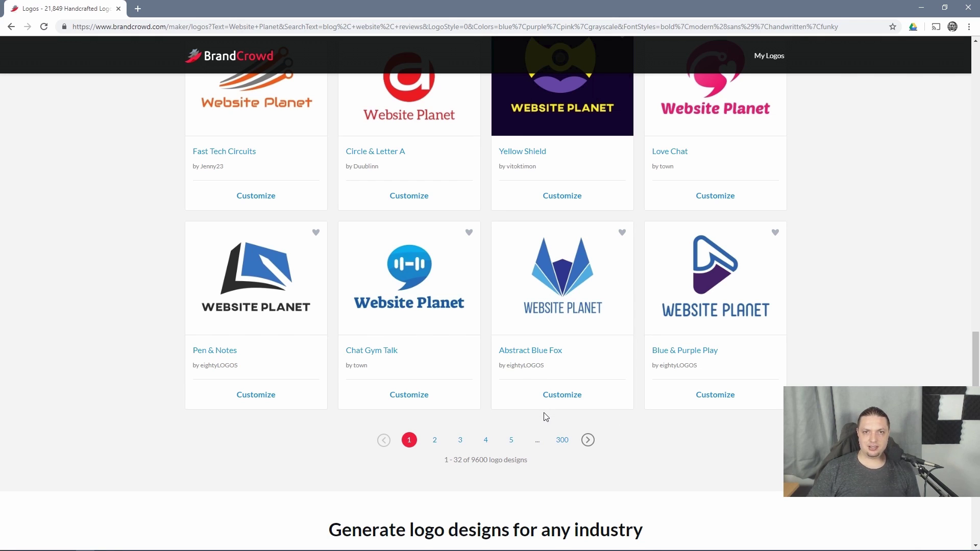
- Mark the green Abstract Planet logo as a favourite and submit the e-mail address to save favourites
{"action": "scroll", "coordinate": [562, 307], "scroll_direction": "up", "scroll_amount": 4}
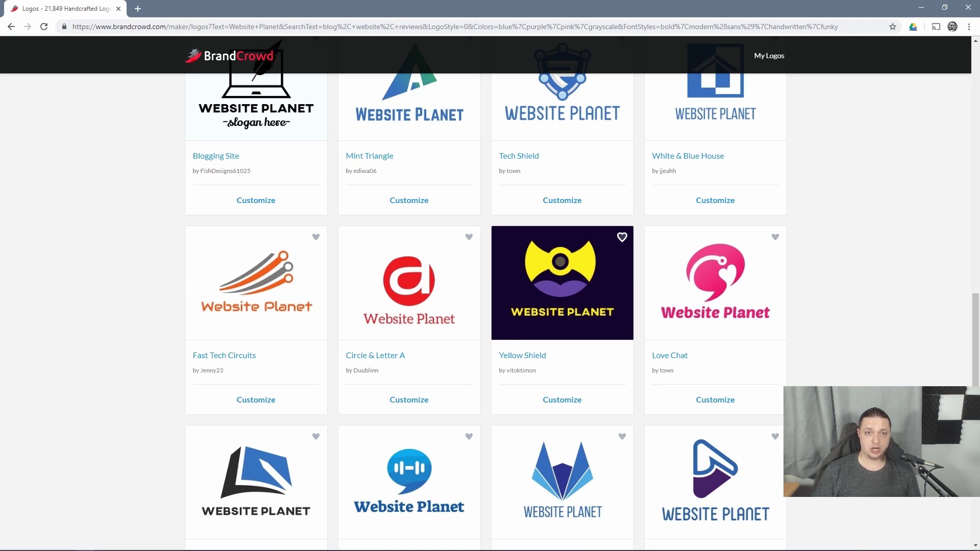
{"action": "scroll", "coordinate": [562, 286], "scroll_direction": "up", "scroll_amount": 20}
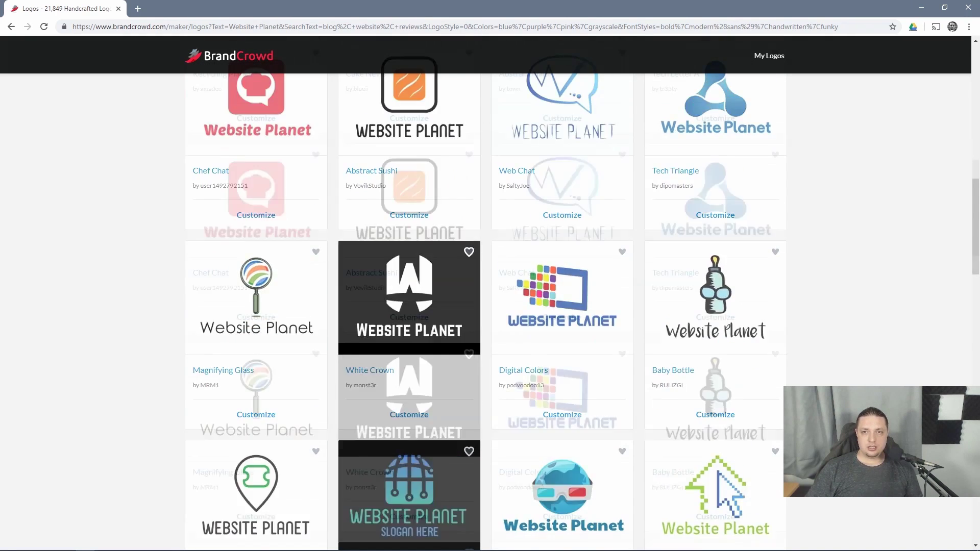
{"action": "scroll", "coordinate": [485, 286], "scroll_direction": "up", "scroll_amount": 5}
{"action": "scroll", "coordinate": [485, 286], "scroll_direction": "down", "scroll_amount": 4}
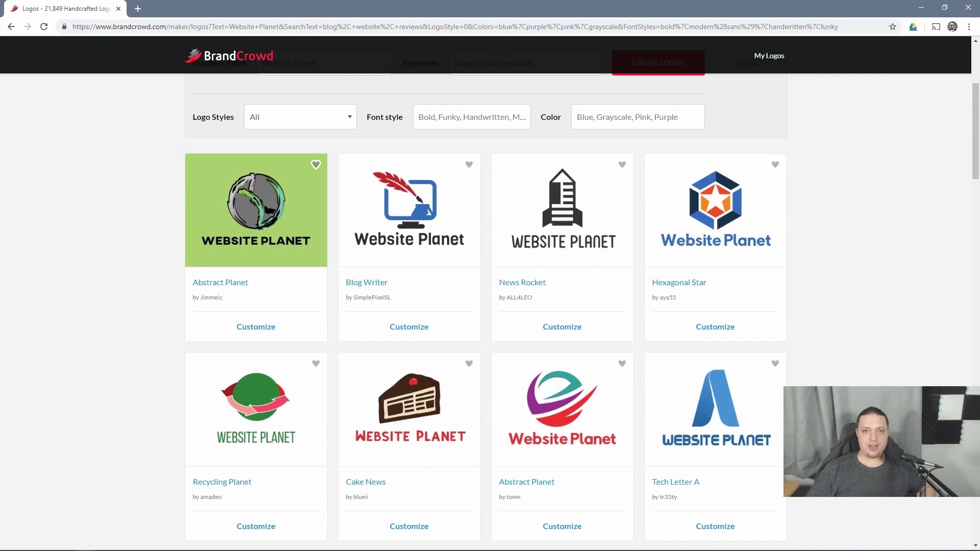
{"action": "left_click", "coordinate": [316, 164]}
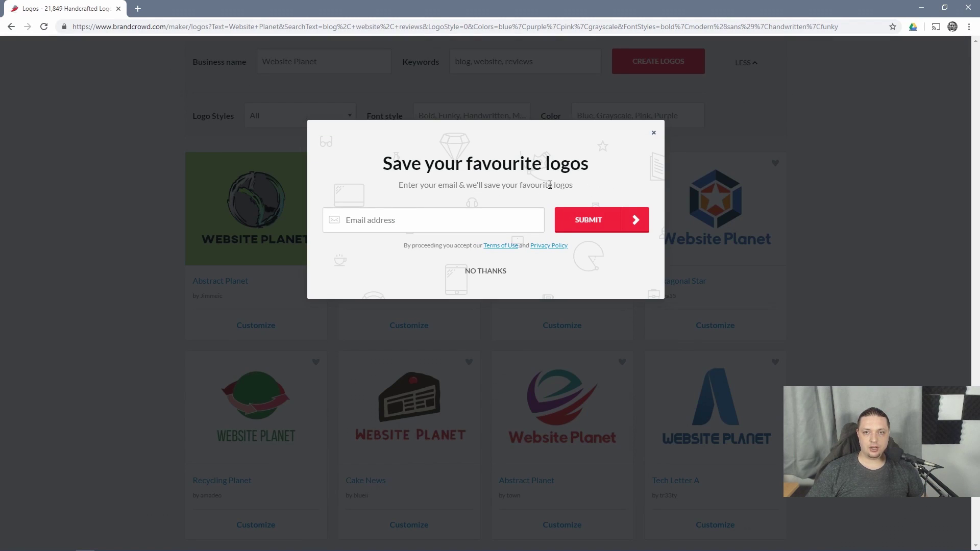
{"action": "left_click", "coordinate": [434, 220]}
{"action": "left_click", "coordinate": [433, 250]}
{"action": "left_click", "coordinate": [589, 221]}
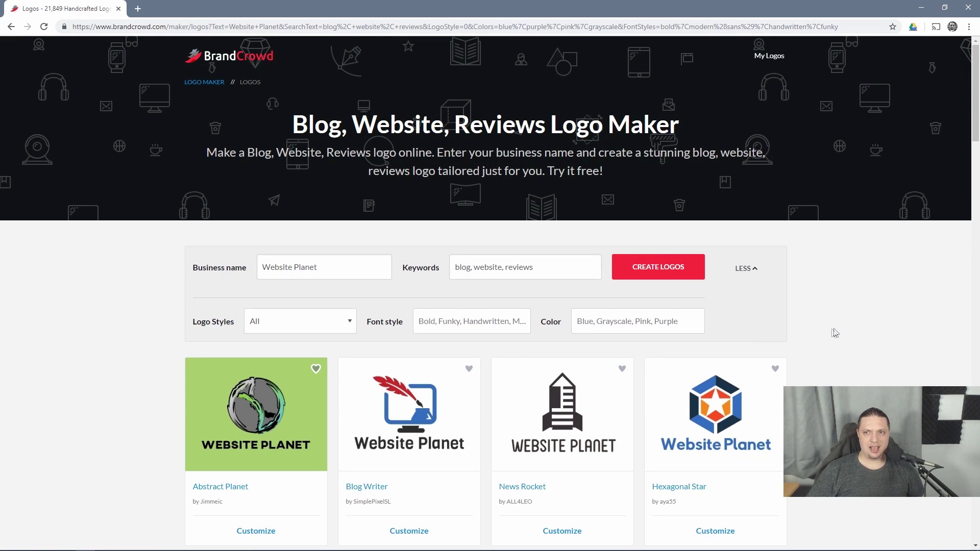
- Add the News Rocket logo to the shortlist and browse further through the results
{"action": "scroll", "coordinate": [835, 333], "scroll_direction": "down", "scroll_amount": 1}
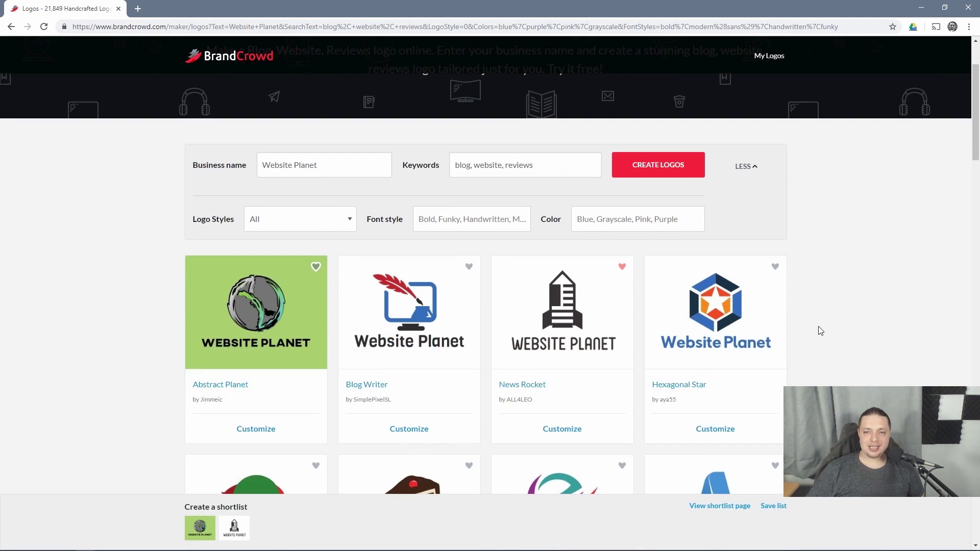
{"action": "scroll", "coordinate": [820, 330], "scroll_direction": "down", "scroll_amount": 2}
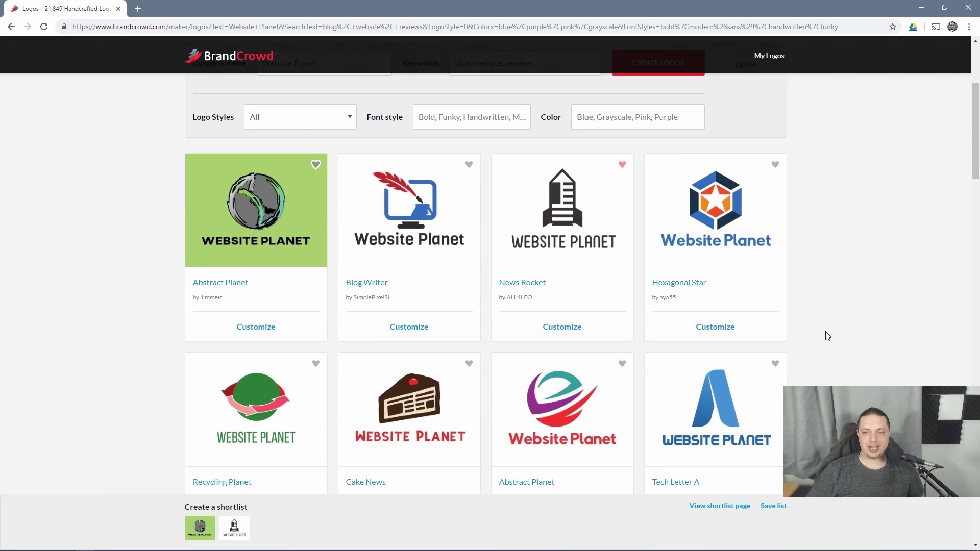
{"action": "scroll", "coordinate": [766, 331], "scroll_direction": "down", "scroll_amount": 2}
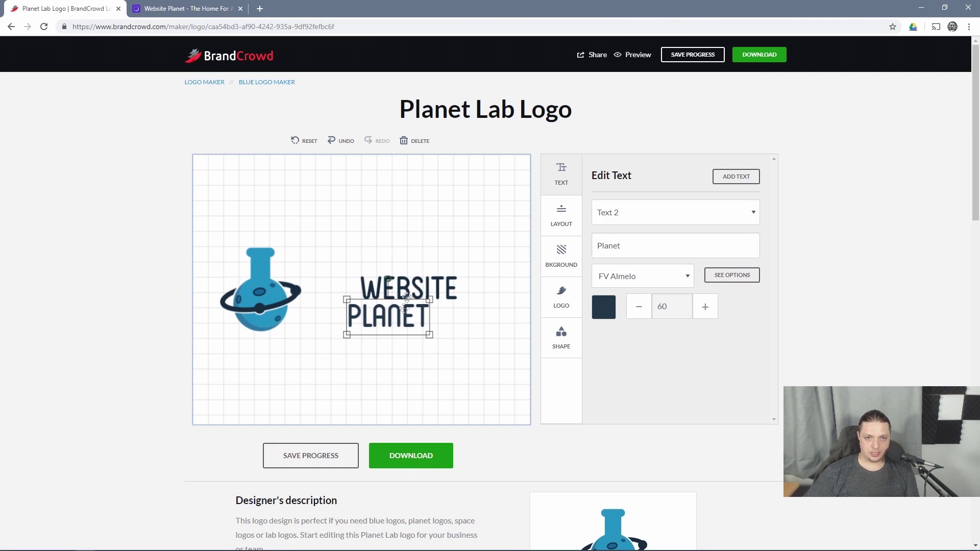
- Align the Website text flush left above Planet and enlarge both text lines together to size 100
{"action": "left_click", "coordinate": [397, 289]}
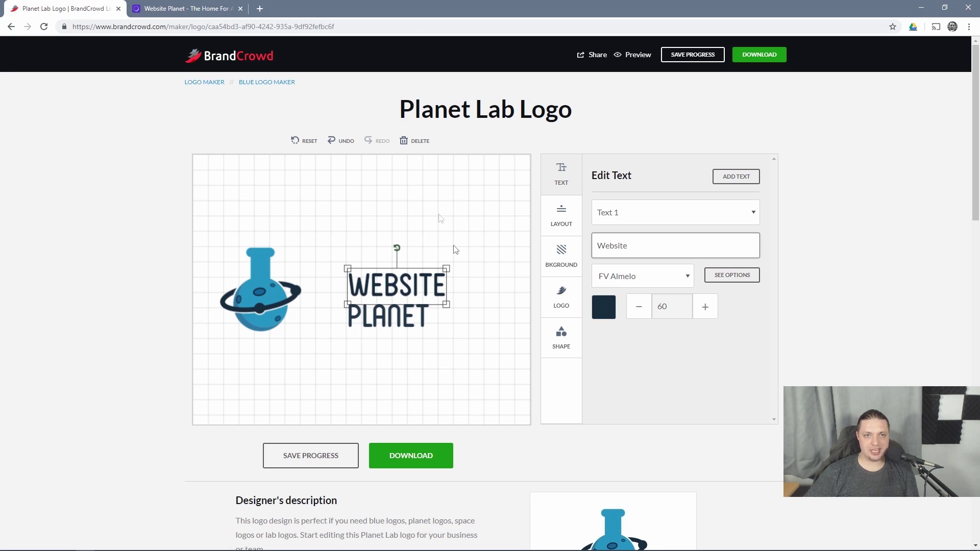
{"action": "left_click", "coordinate": [462, 360]}
{"action": "left_click_drag", "start_coordinate": [385, 365], "coordinate": [325, 391]}
{"action": "left_click_drag", "start_coordinate": [447, 267], "coordinate": [506, 221]}
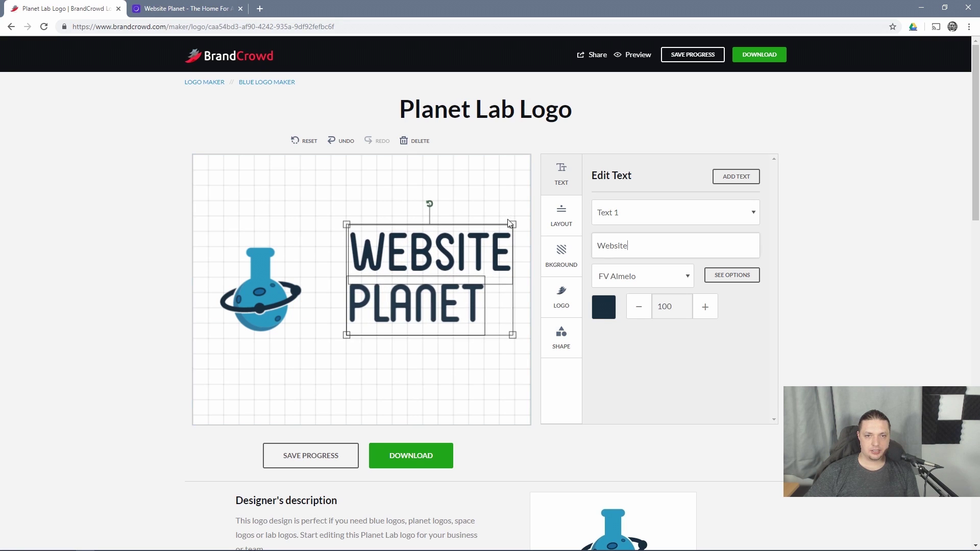
{"action": "left_click", "coordinate": [431, 372]}
{"action": "left_click", "coordinate": [427, 267]}
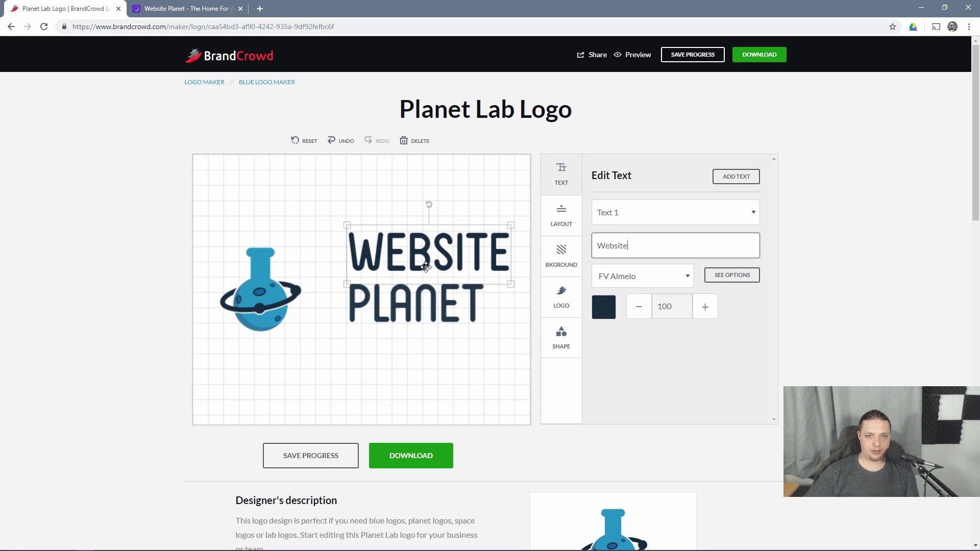
{"action": "left_click", "coordinate": [424, 305]}
{"action": "left_click", "coordinate": [433, 378]}
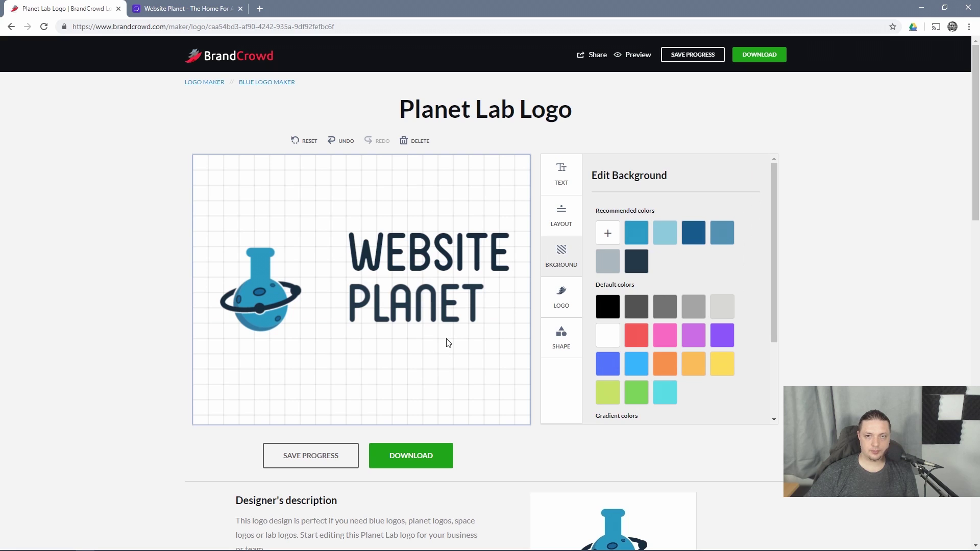
- Enlarge the flask planet icon and position it closer to the Website Planet text
{"action": "left_click", "coordinate": [299, 292]}
{"action": "mouse_move", "coordinate": [307, 247]}
{"action": "left_mouse_down"}
{"action": "mouse_move", "coordinate": [323, 231]}
{"action": "mouse_move", "coordinate": [320, 241]}
{"action": "left_mouse_up"}
{"action": "left_click_drag", "start_coordinate": [286, 296], "coordinate": [303, 284]}
{"action": "left_click", "coordinate": [382, 393]}
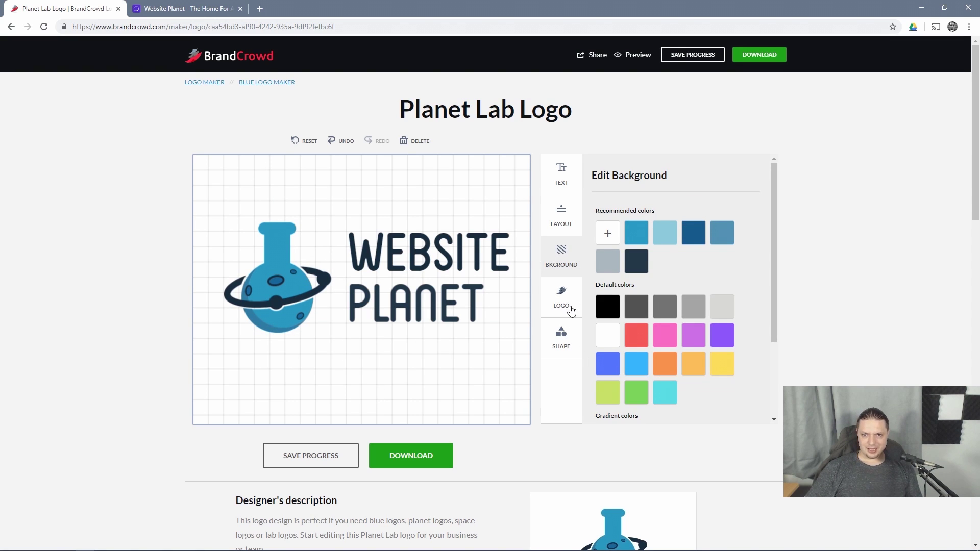
- Try several default colours on the flask body of the planet icon and settle on light purple
{"action": "left_click", "coordinate": [269, 261]}
{"action": "left_click", "coordinate": [605, 212]}
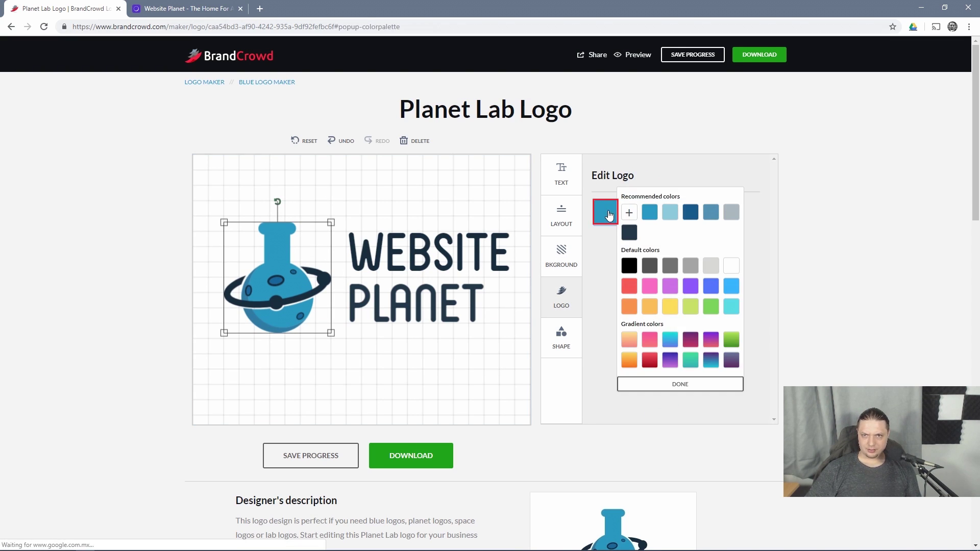
{"action": "left_click", "coordinate": [690, 286]}
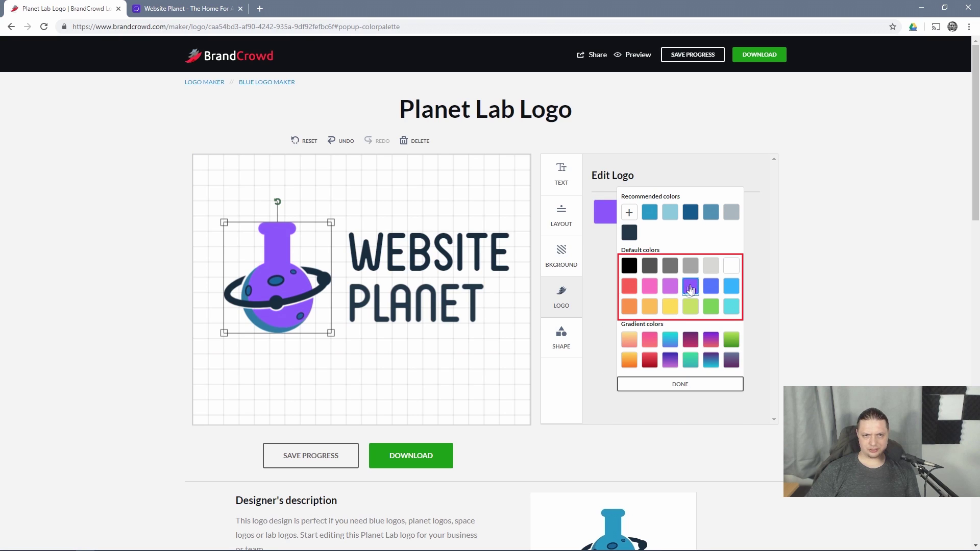
{"action": "left_click", "coordinate": [670, 288]}
{"action": "left_click", "coordinate": [650, 287]}
{"action": "left_click", "coordinate": [670, 286]}
{"action": "left_click", "coordinate": [484, 343]}
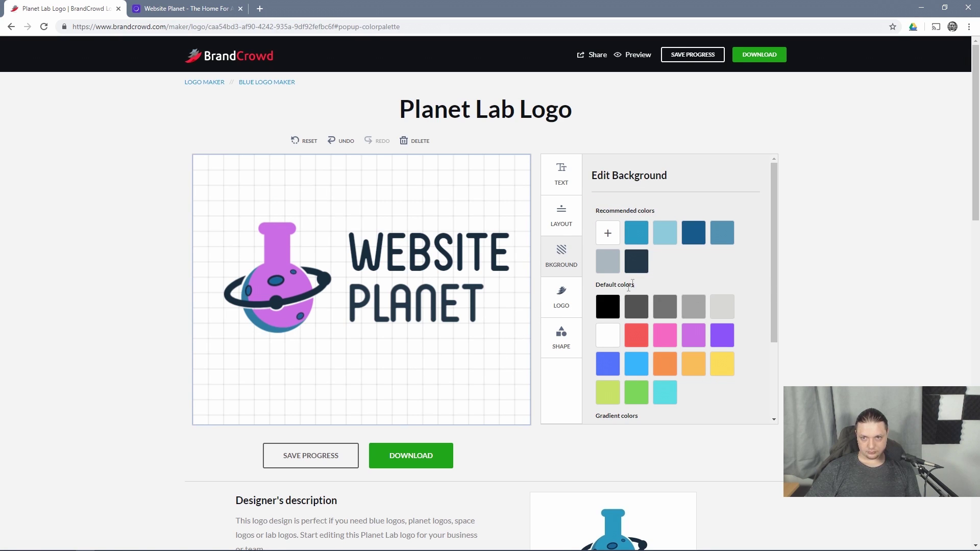
- Change the shading along the flask's lower edge to the default violet colour
{"action": "left_click", "coordinate": [259, 327]}
{"action": "left_click", "coordinate": [635, 213]}
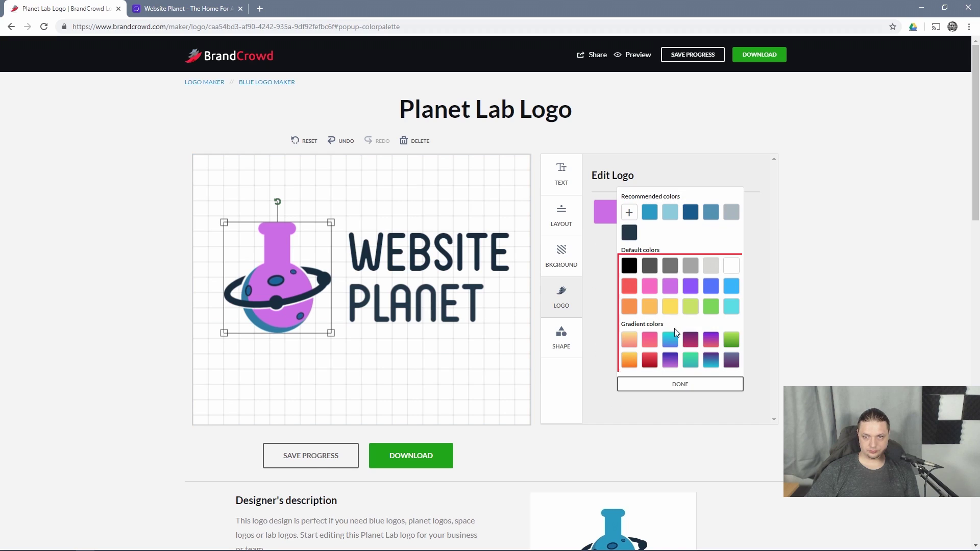
{"action": "left_click", "coordinate": [670, 286]}
{"action": "left_click", "coordinate": [698, 288]}
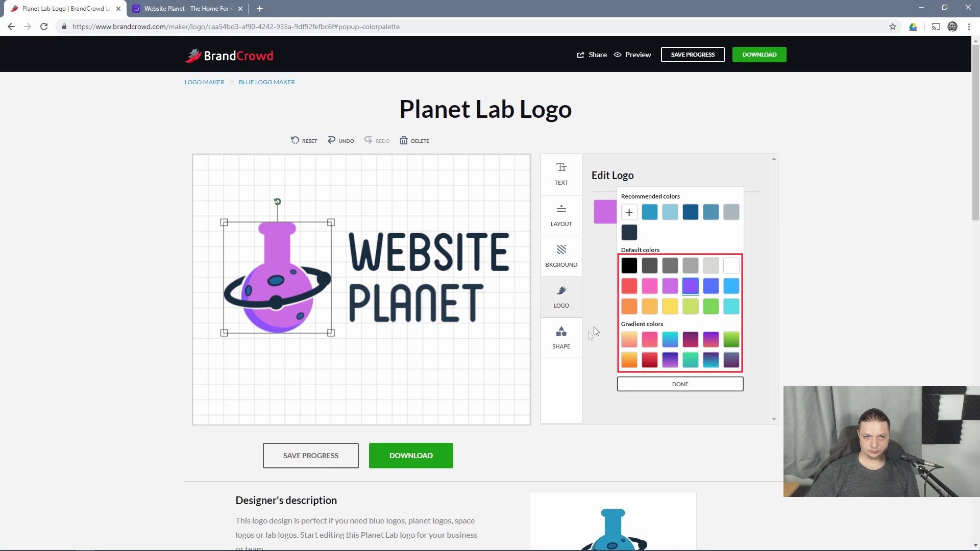
- Try several gradients on the flask's lower-edge shading, ending with the cyan-to-blue gradient
{"action": "left_click", "coordinate": [712, 339]}
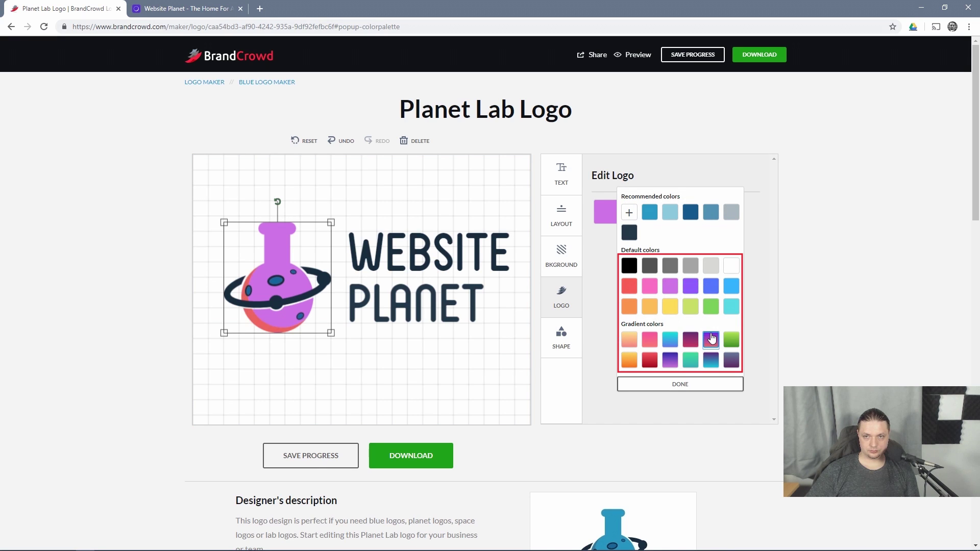
{"action": "left_click", "coordinate": [690, 339]}
{"action": "left_click", "coordinate": [670, 339]}
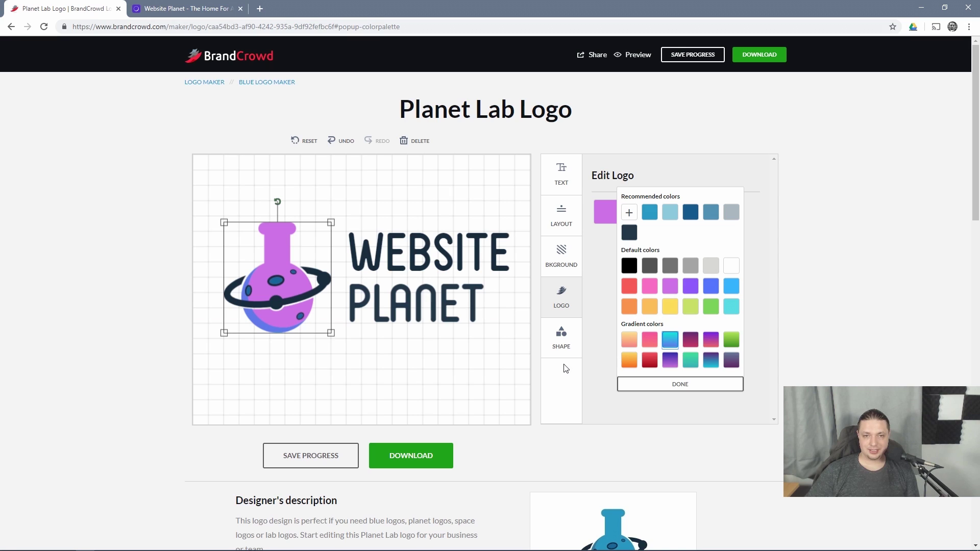
{"action": "left_click", "coordinate": [471, 358]}
- Try the indigo-to-purple gradient on the flask body and return the body to light purple
{"action": "left_click", "coordinate": [250, 295]}
{"action": "left_click", "coordinate": [605, 211]}
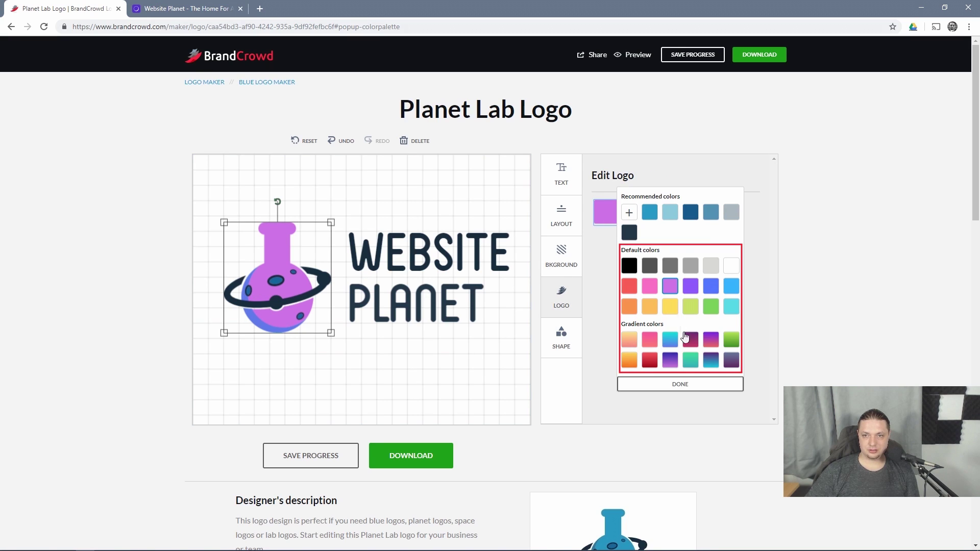
{"action": "left_click", "coordinate": [670, 360]}
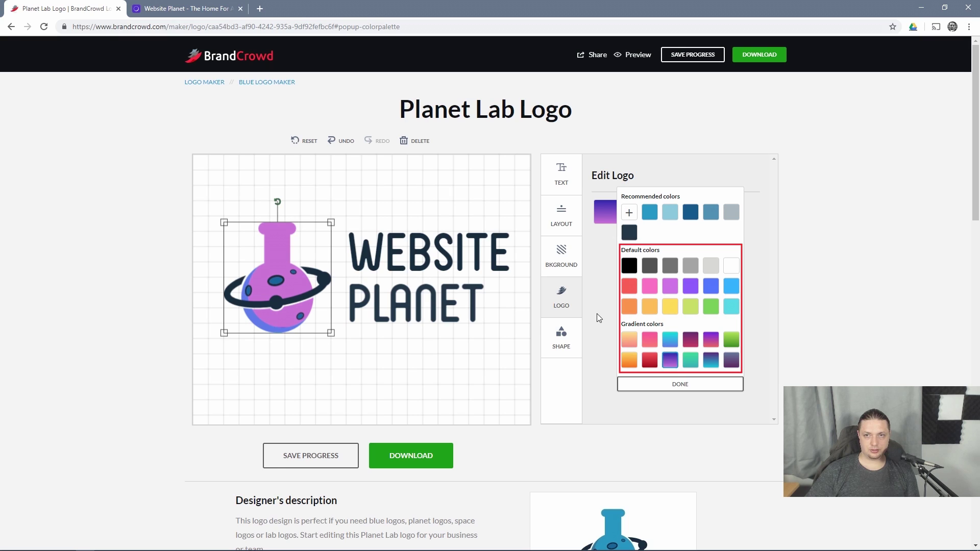
{"action": "left_click", "coordinate": [598, 318]}
{"action": "left_click", "coordinate": [605, 211]}
{"action": "left_click", "coordinate": [678, 383]}
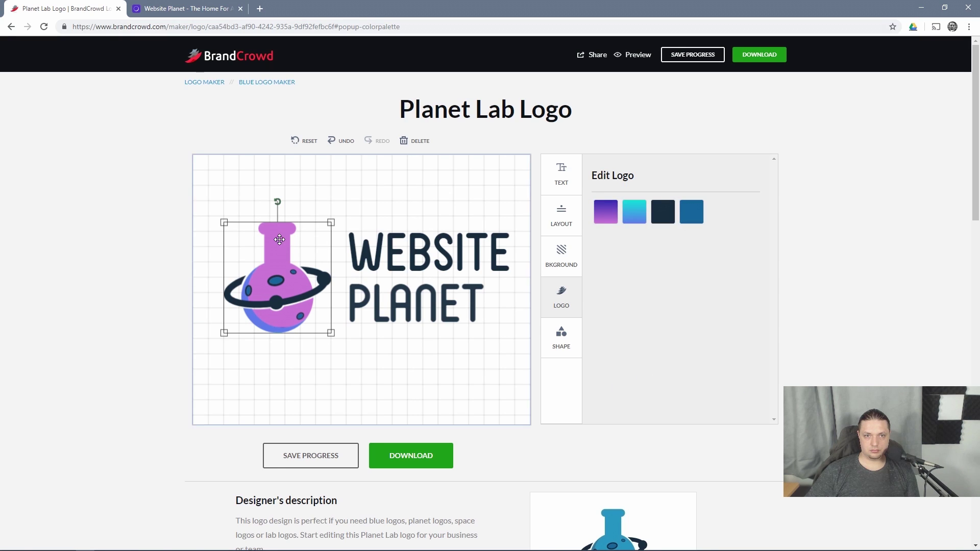
{"action": "left_click", "coordinate": [606, 211]}
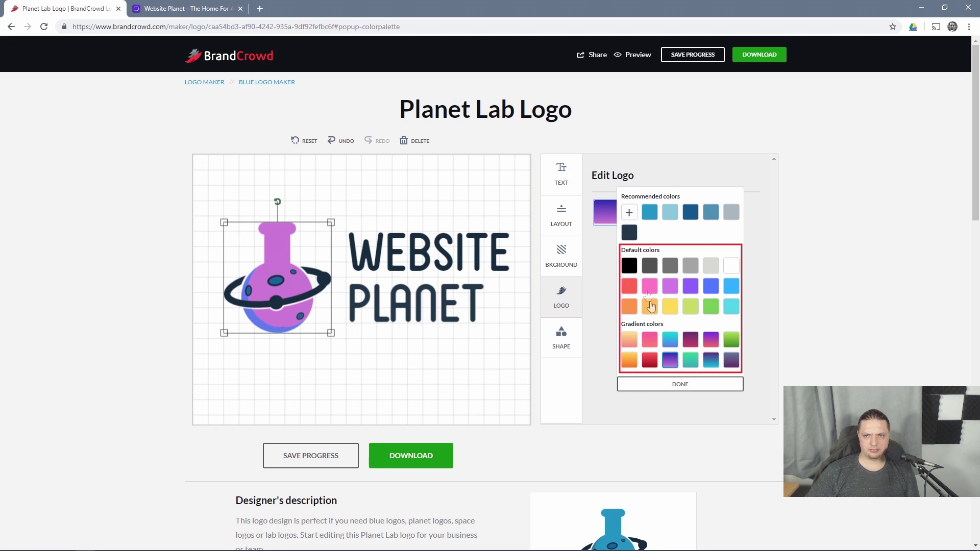
{"action": "left_click", "coordinate": [671, 286]}
{"action": "left_click", "coordinate": [552, 319]}
- Replace the gradient on the flask's lower-edge shading with the solid violet colour
{"action": "left_click", "coordinate": [641, 209]}
{"action": "scroll", "coordinate": [644, 236], "scroll_direction": "down", "scroll_amount": 7}
{"action": "scroll", "coordinate": [644, 235], "scroll_direction": "up", "scroll_amount": 7}
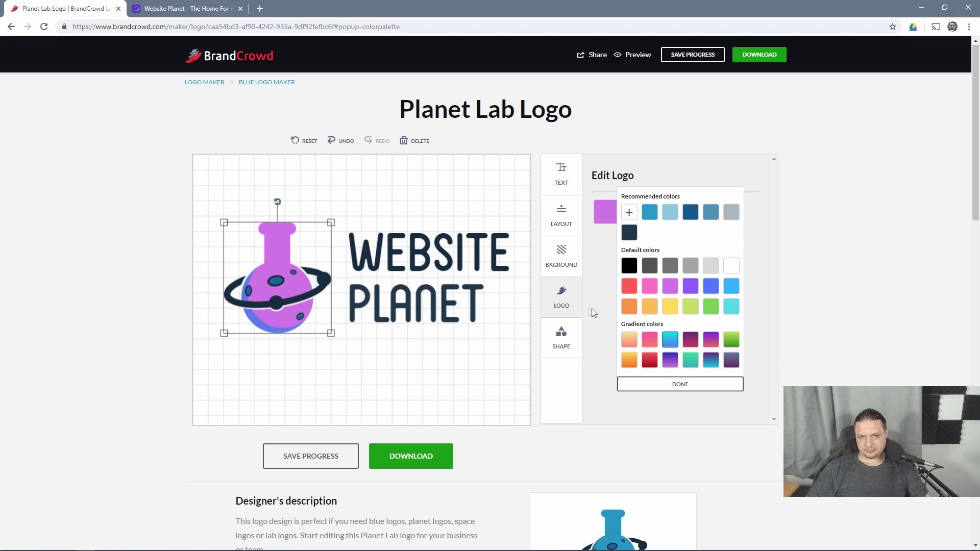
{"action": "left_click", "coordinate": [604, 346]}
- Try other gradients, red and pink on the flask body, finishing with light purple again
{"action": "left_click", "coordinate": [606, 218]}
{"action": "left_click", "coordinate": [669, 360]}
{"action": "left_click", "coordinate": [672, 340]}
{"action": "left_click", "coordinate": [713, 345]}
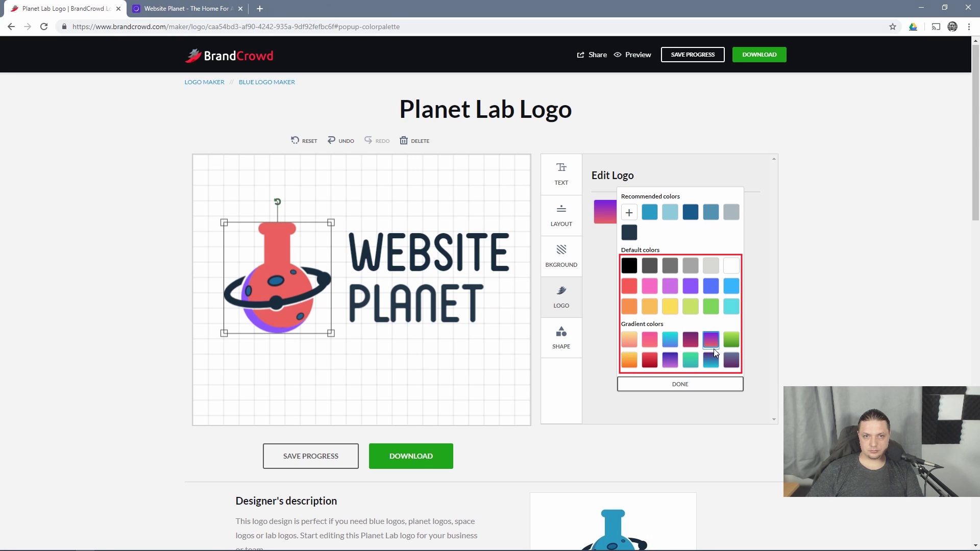
{"action": "left_click", "coordinate": [632, 291]}
{"action": "left_click", "coordinate": [650, 287]}
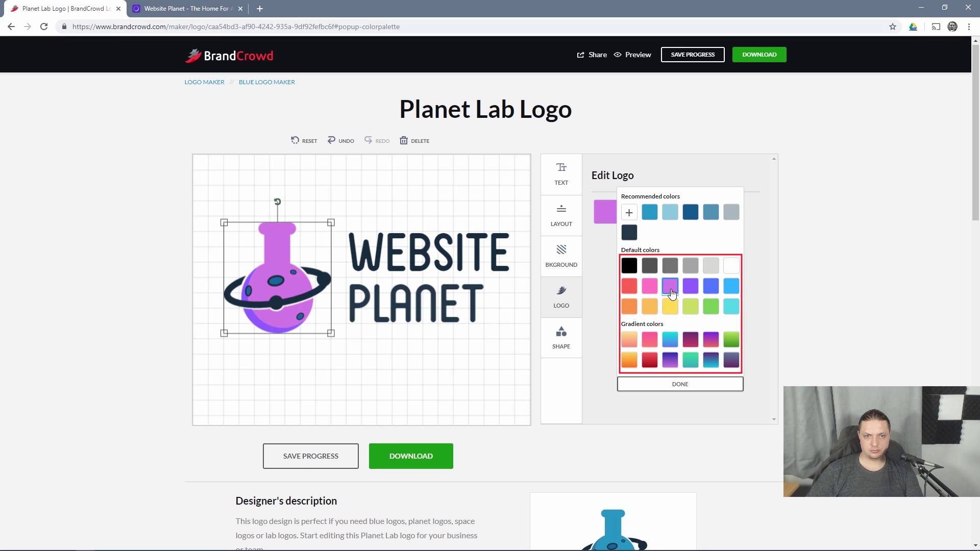
{"action": "left_click", "coordinate": [497, 388]}
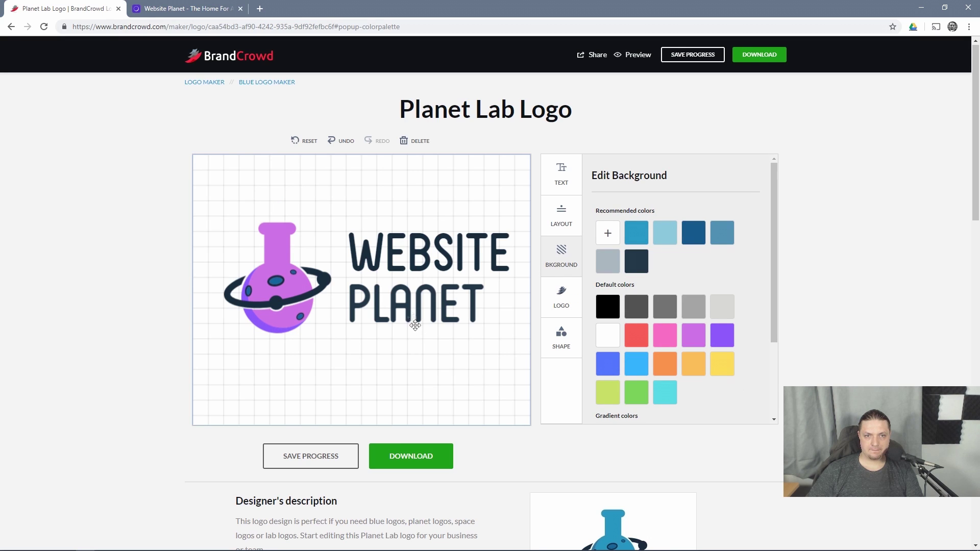
- Recolour both text lines, Website and Planet, to the same violet as the flask's shading
{"action": "left_click", "coordinate": [419, 243]}
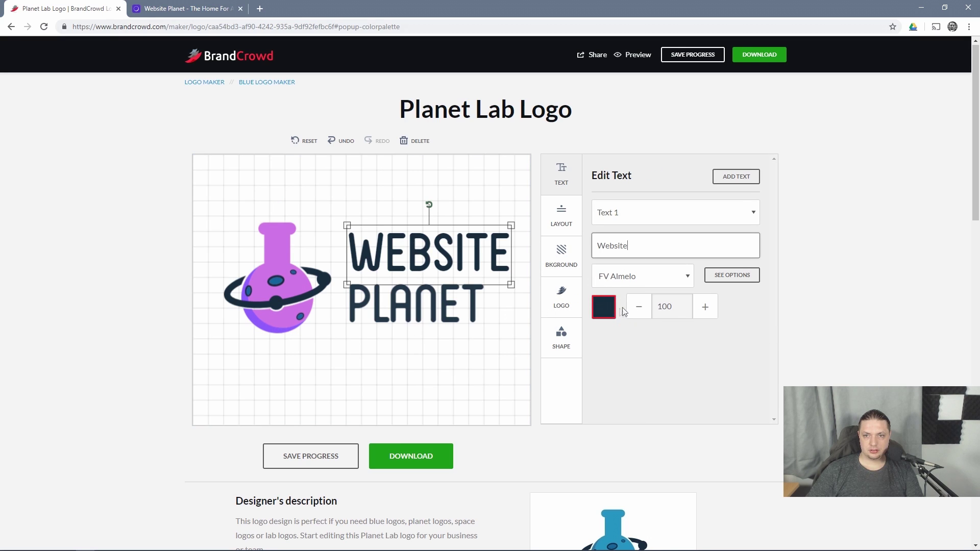
{"action": "left_click", "coordinate": [604, 309]}
{"action": "left_click", "coordinate": [690, 286]}
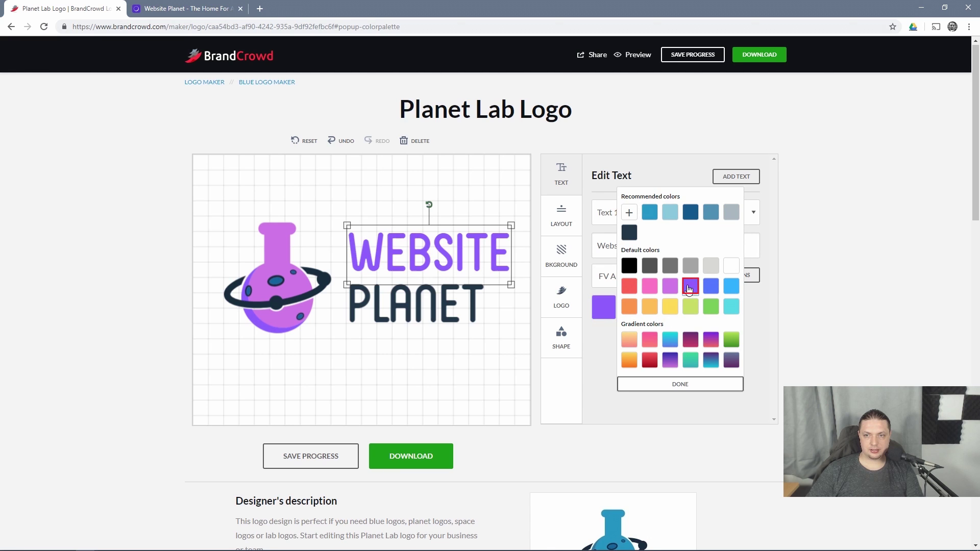
{"action": "left_click", "coordinate": [453, 307]}
{"action": "left_click", "coordinate": [604, 307]}
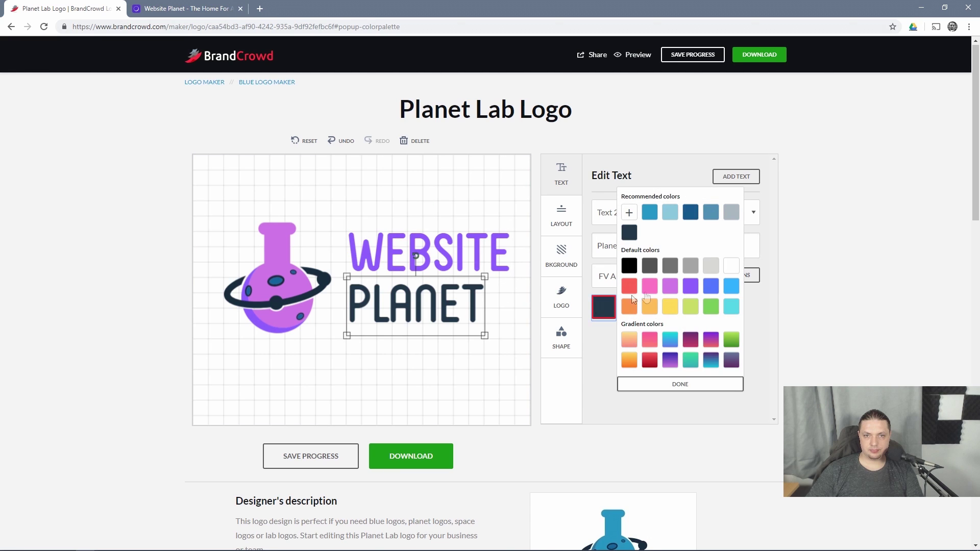
{"action": "left_click", "coordinate": [688, 287]}
- Add the double-outlined shield from the badge shapes to the logo
{"action": "left_click", "coordinate": [562, 301]}
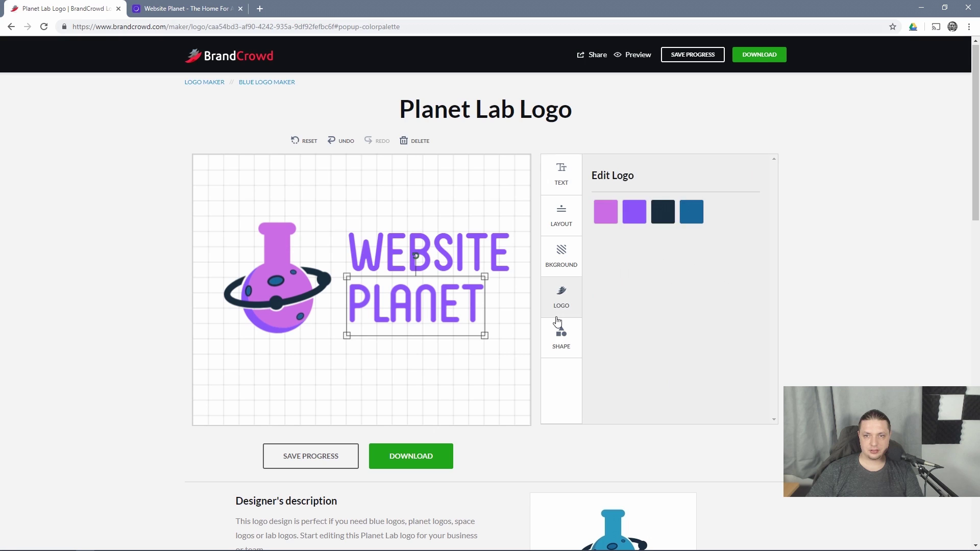
{"action": "left_click", "coordinate": [563, 343]}
{"action": "left_click", "coordinate": [725, 176]}
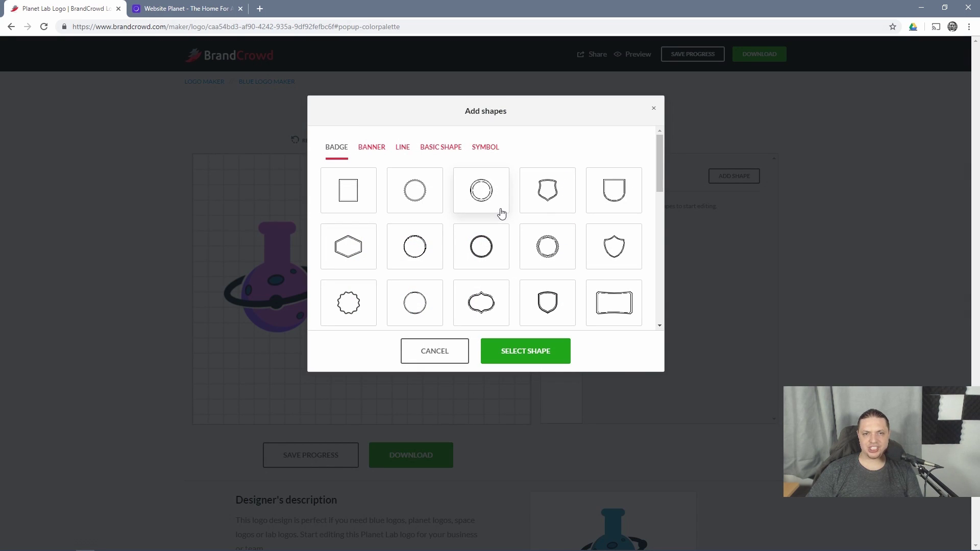
{"action": "scroll", "coordinate": [501, 213], "scroll_direction": "down", "scroll_amount": 5}
{"action": "scroll", "coordinate": [501, 214], "scroll_direction": "up", "scroll_amount": 5}
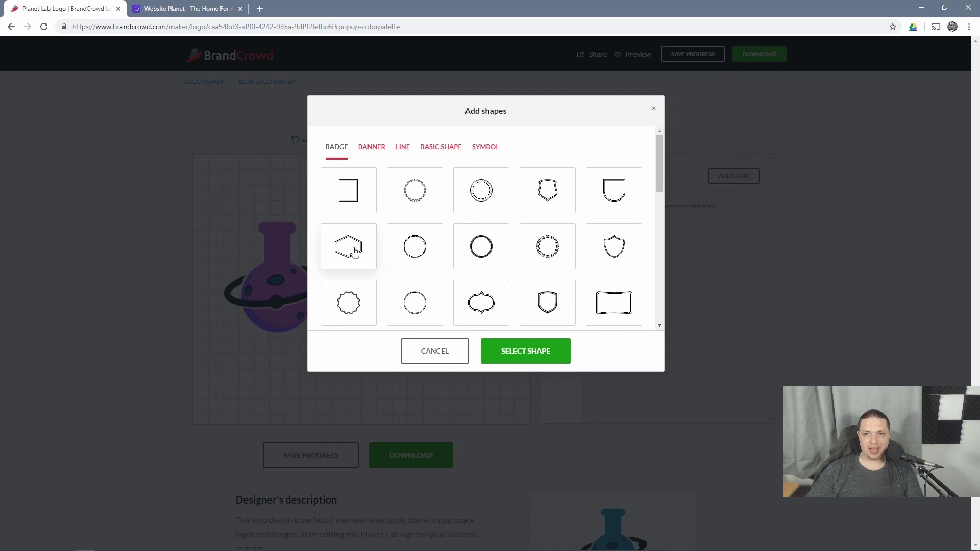
{"action": "left_click", "coordinate": [554, 197]}
{"action": "left_click", "coordinate": [534, 350]}
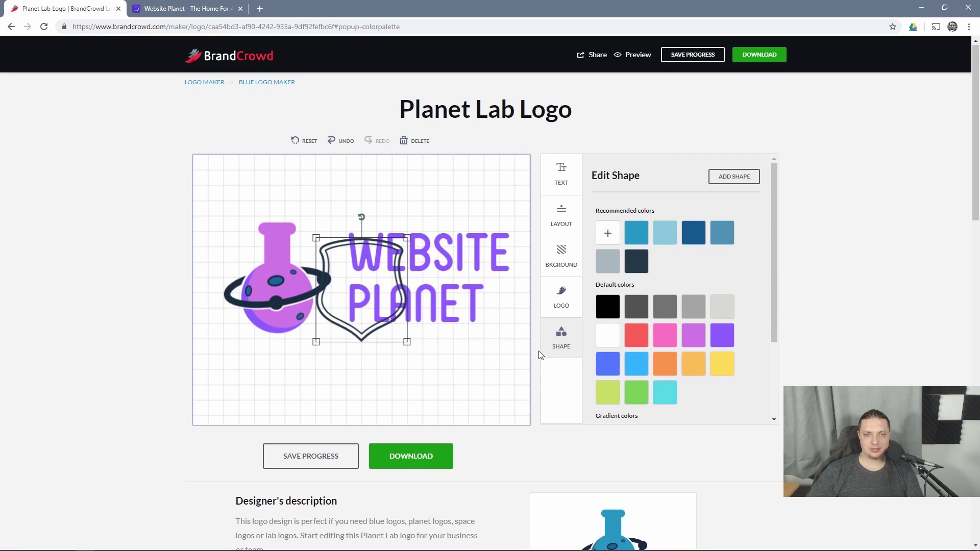
- Try enlarging and positioning the shield outline around the flask icon, and delete the shield
{"action": "left_click_drag", "start_coordinate": [406, 342], "coordinate": [485, 421]}
{"action": "left_click_drag", "start_coordinate": [464, 357], "coordinate": [321, 296]}
{"action": "left_click_drag", "start_coordinate": [378, 175], "coordinate": [234, 247]}
{"action": "left_click_drag", "start_coordinate": [275, 306], "coordinate": [328, 279]}
{"action": "left_click_drag", "start_coordinate": [328, 347], "coordinate": [402, 413]}
{"action": "left_click_drag", "start_coordinate": [352, 381], "coordinate": [316, 343]}
{"action": "key", "text": "Delete"}
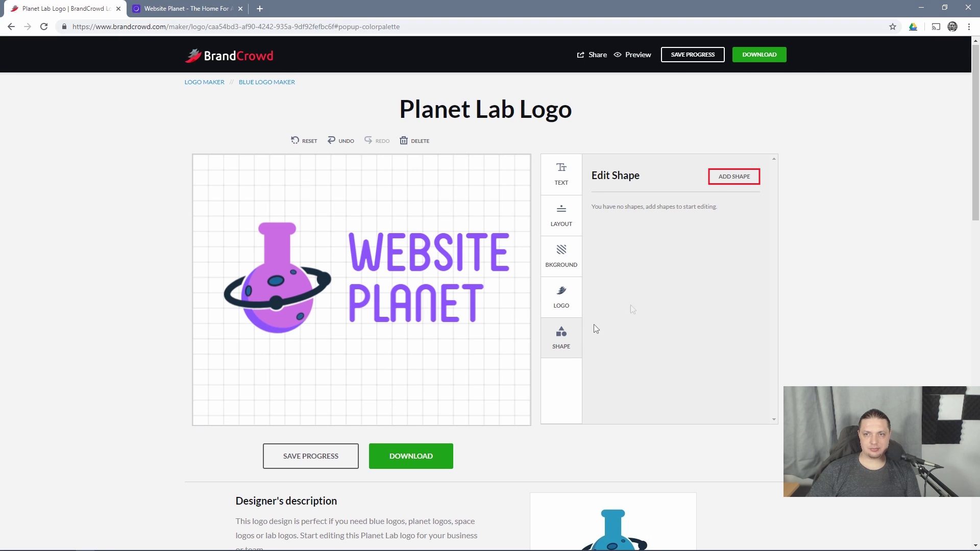
- Browse the badge, banner and basic shape collections available for the logo
{"action": "left_click", "coordinate": [719, 180]}
{"action": "scroll", "coordinate": [510, 208], "scroll_direction": "down", "scroll_amount": 10}
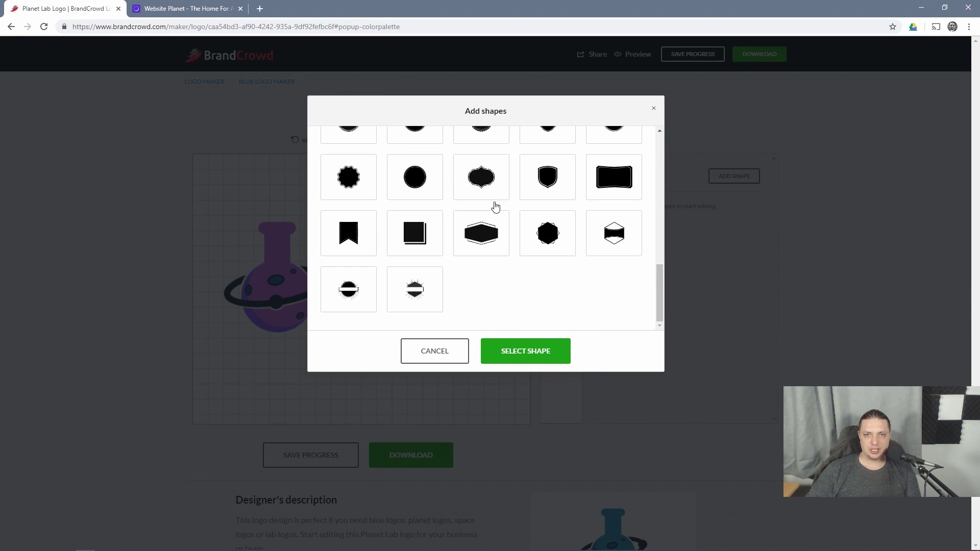
{"action": "scroll", "coordinate": [494, 209], "scroll_direction": "up", "scroll_amount": 10}
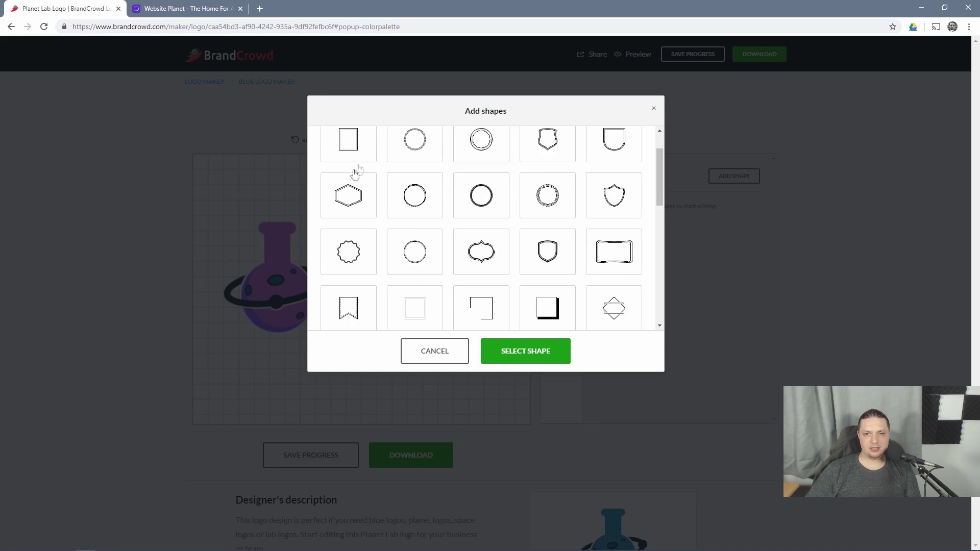
{"action": "left_click", "coordinate": [371, 148]}
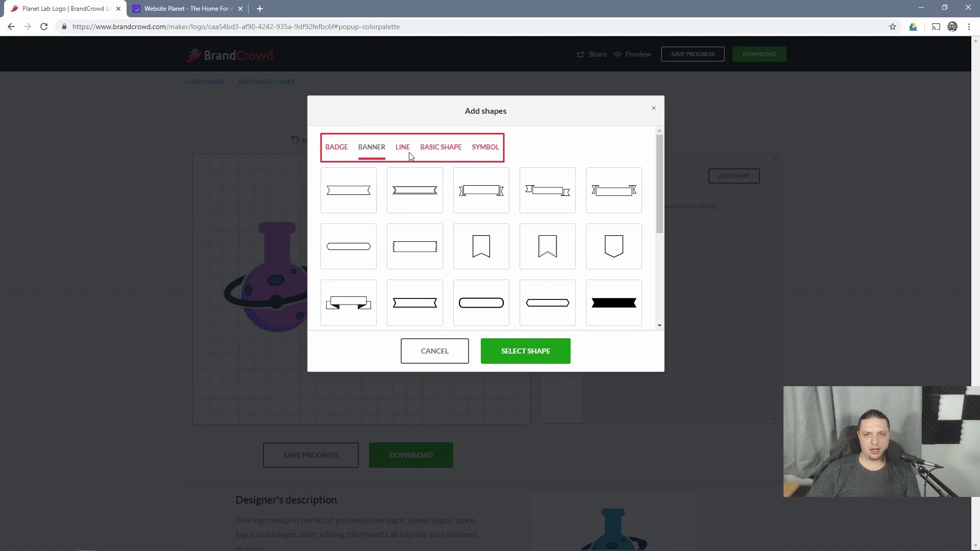
{"action": "left_click", "coordinate": [456, 148]}
{"action": "scroll", "coordinate": [521, 204], "scroll_direction": "down", "scroll_amount": 10}
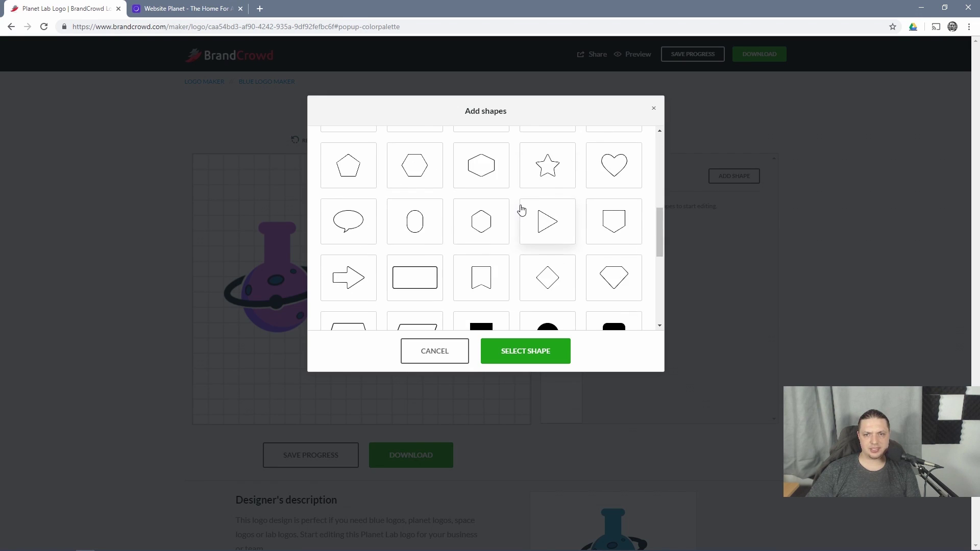
{"action": "scroll", "coordinate": [516, 212], "scroll_direction": "up", "scroll_amount": 10}
- Examine the symbol collection, including trademark and social media symbols, and leave the shape library without adding anything
{"action": "left_click", "coordinate": [485, 148]}
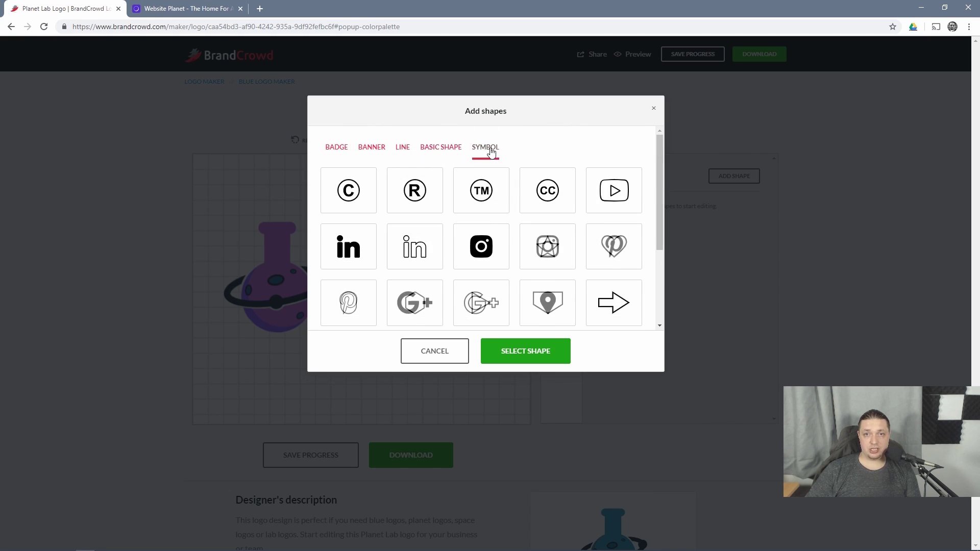
{"action": "scroll", "coordinate": [449, 204], "scroll_direction": "down", "scroll_amount": 3}
{"action": "scroll", "coordinate": [451, 206], "scroll_direction": "up", "scroll_amount": 3}
{"action": "scroll", "coordinate": [450, 206], "scroll_direction": "down", "scroll_amount": 3}
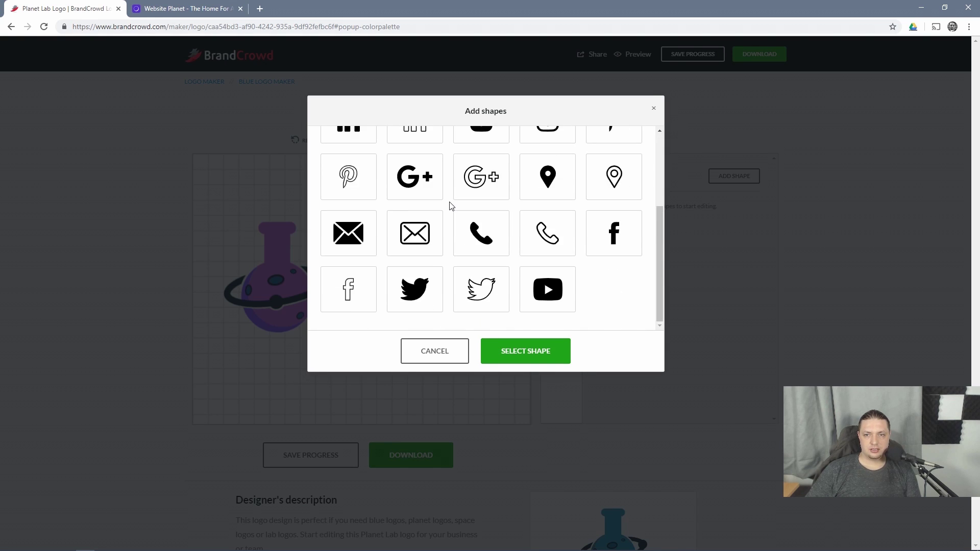
{"action": "scroll", "coordinate": [467, 230], "scroll_direction": "up", "scroll_amount": 1}
{"action": "scroll", "coordinate": [414, 222], "scroll_direction": "up", "scroll_amount": 2}
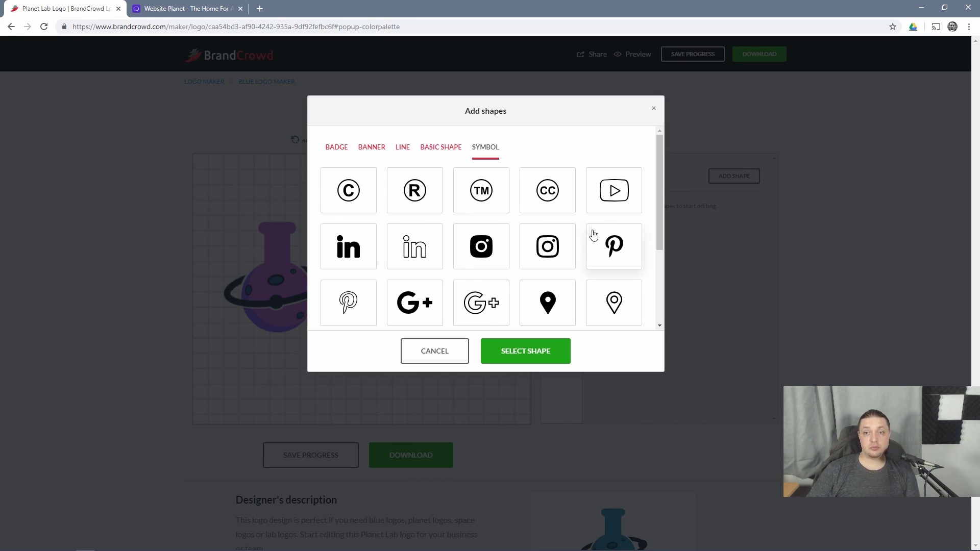
{"action": "scroll", "coordinate": [590, 229], "scroll_direction": "down", "scroll_amount": 3}
{"action": "left_click", "coordinate": [423, 351]}
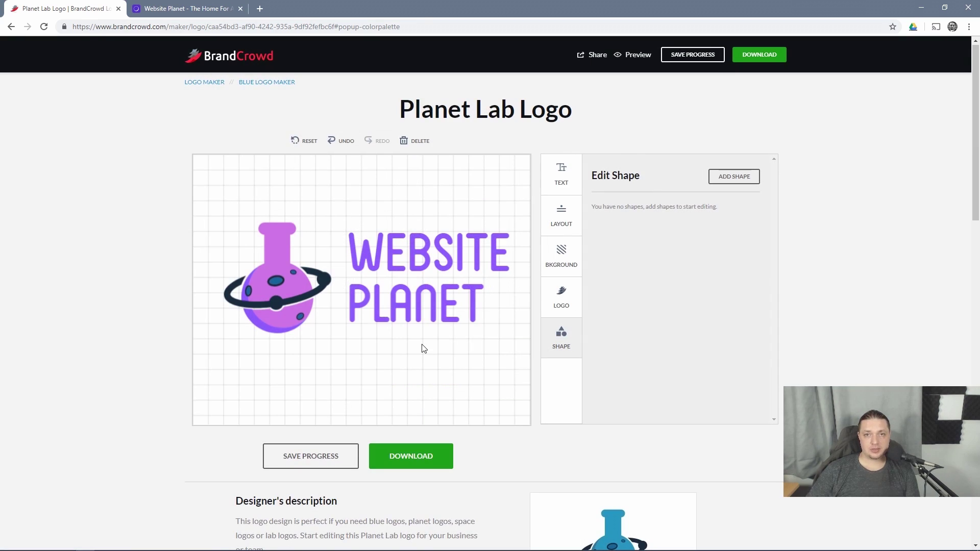
- Set the font of the "Website" text to Reckoner
{"action": "left_click", "coordinate": [427, 242]}
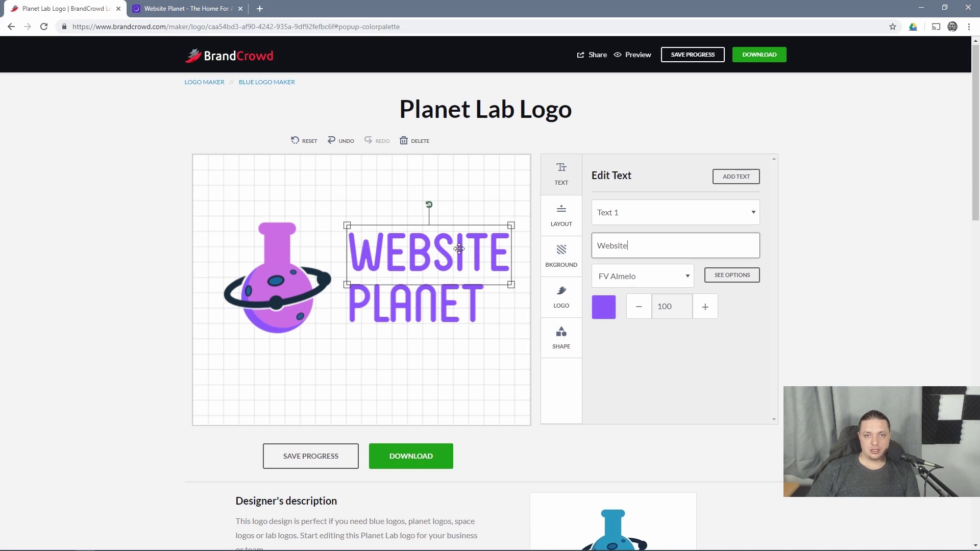
{"action": "left_click", "coordinate": [663, 279]}
{"action": "left_click", "coordinate": [627, 277]}
{"action": "left_click", "coordinate": [630, 278]}
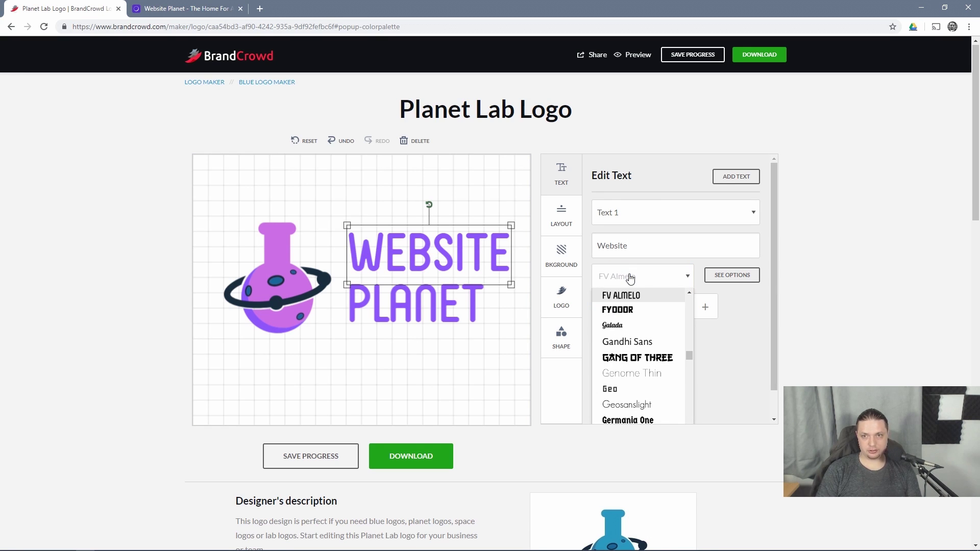
{"action": "scroll", "coordinate": [633, 277], "scroll_direction": "up", "scroll_amount": 3}
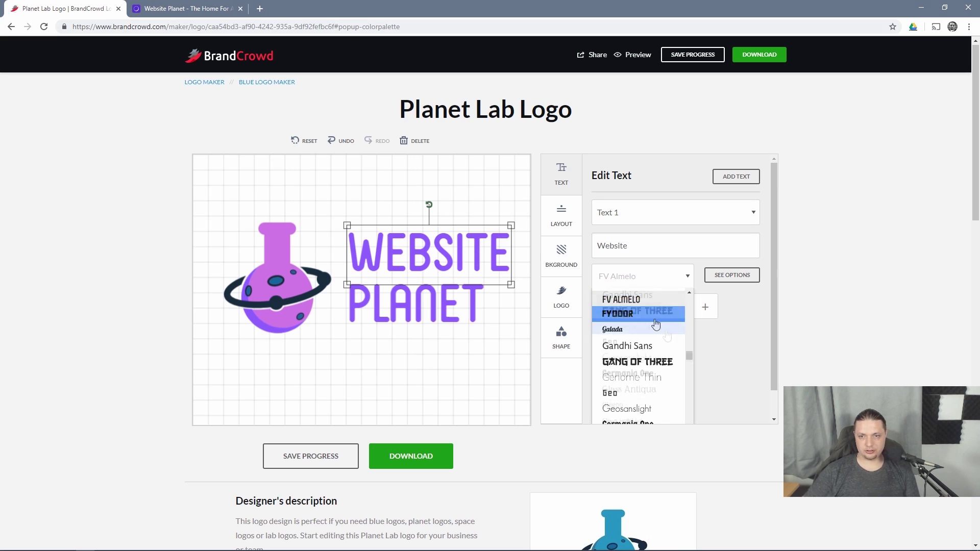
{"action": "left_click", "coordinate": [642, 277]}
{"action": "left_click", "coordinate": [642, 278]}
{"action": "scroll", "coordinate": [641, 330], "scroll_direction": "down", "scroll_amount": 5}
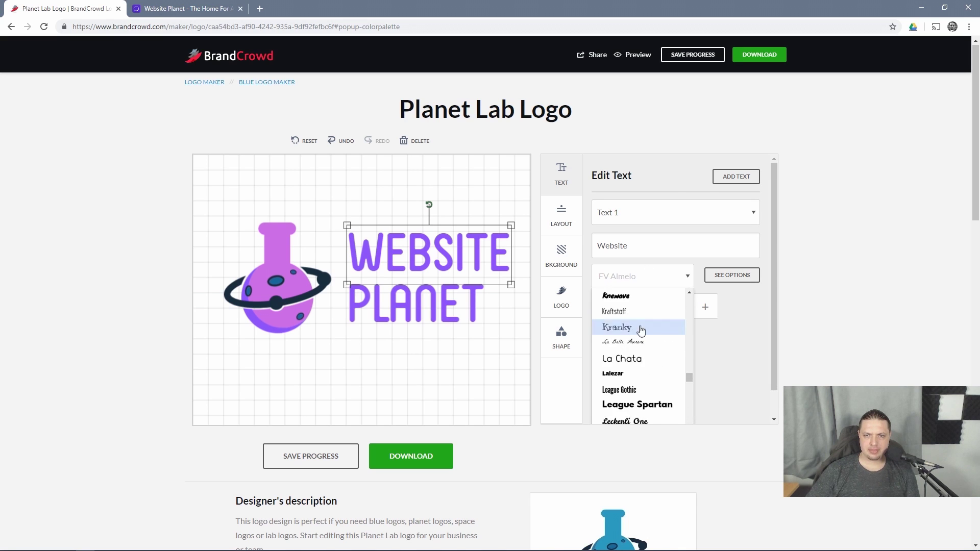
{"action": "scroll", "coordinate": [641, 332], "scroll_direction": "down", "scroll_amount": 10}
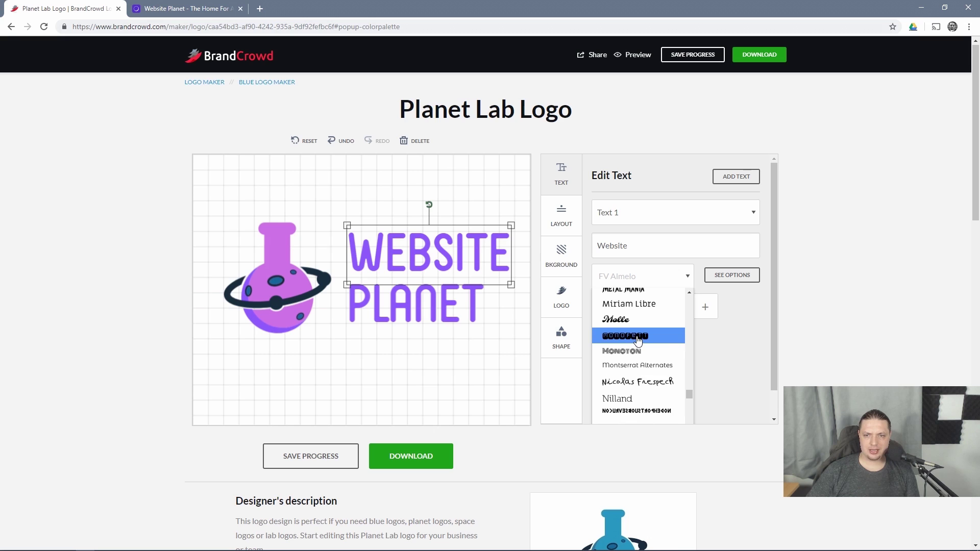
{"action": "scroll", "coordinate": [639, 342], "scroll_direction": "down", "scroll_amount": 5}
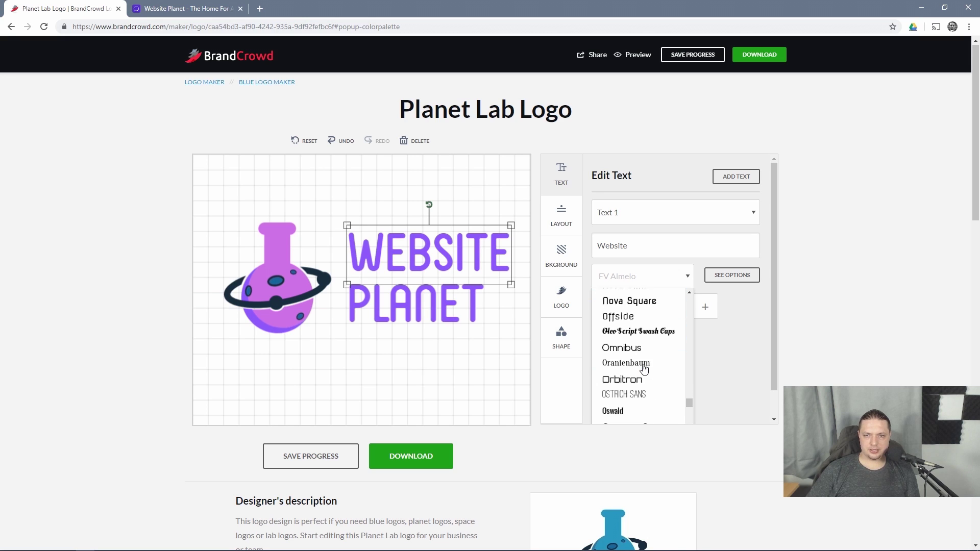
{"action": "scroll", "coordinate": [644, 376], "scroll_direction": "down", "scroll_amount": 5}
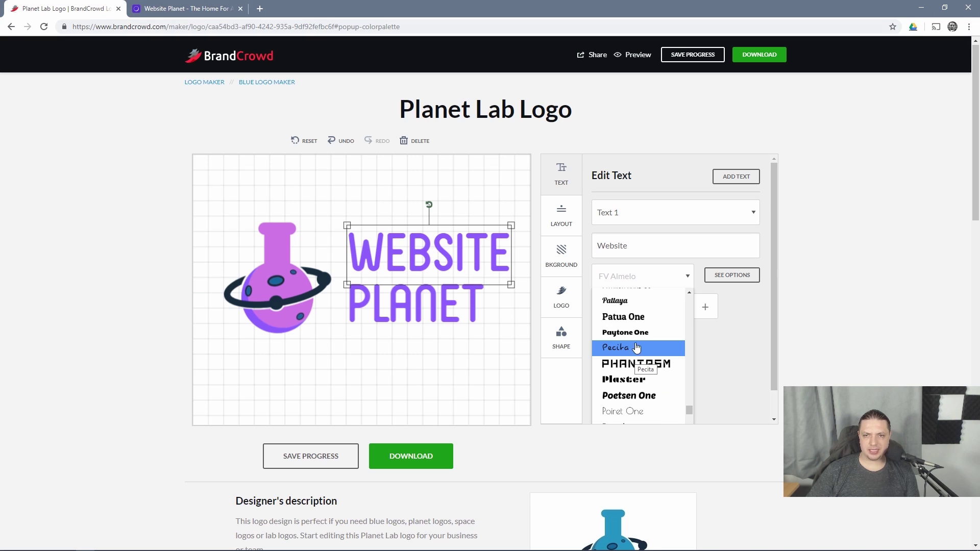
{"action": "scroll", "coordinate": [636, 347], "scroll_direction": "up", "scroll_amount": 1}
{"action": "scroll", "coordinate": [641, 348], "scroll_direction": "down", "scroll_amount": 3}
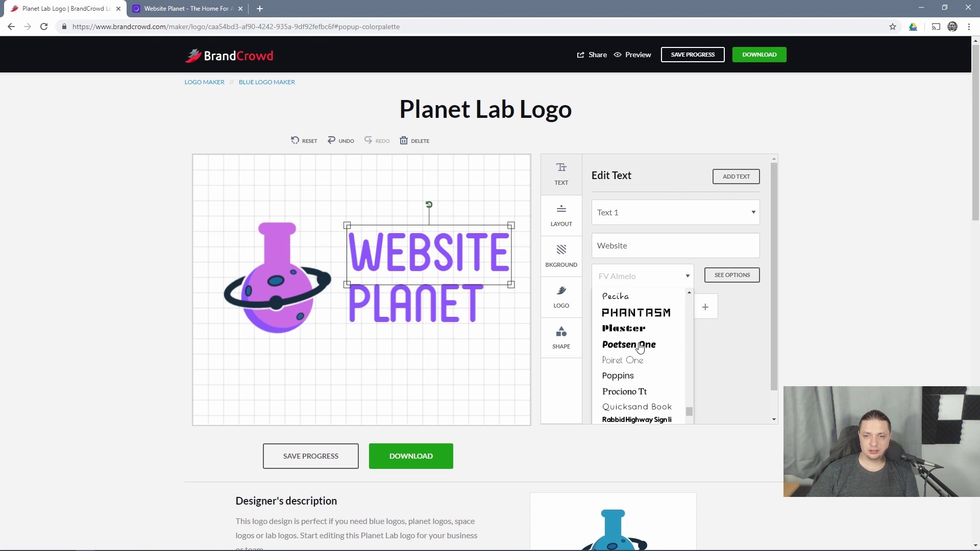
{"action": "scroll", "coordinate": [656, 388], "scroll_direction": "down", "scroll_amount": 4}
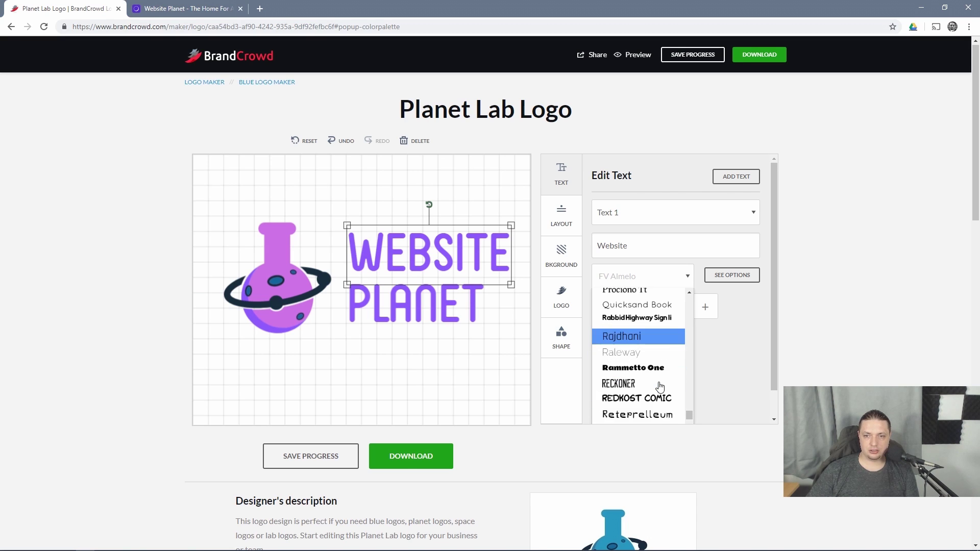
{"action": "left_click", "coordinate": [659, 384]}
- Set the font of the "Planet" text to Reckoner to match the "Website" line
{"action": "left_click", "coordinate": [405, 321]}
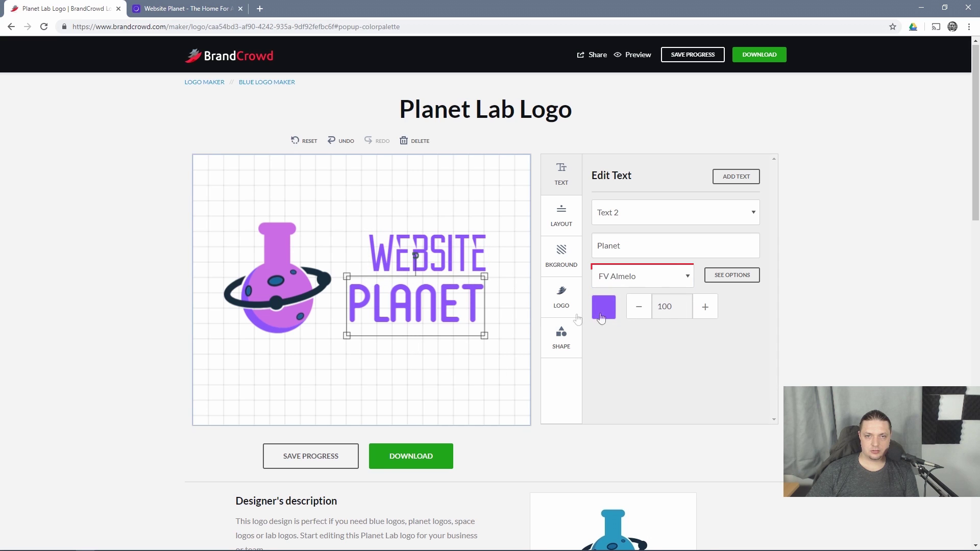
{"action": "left_click", "coordinate": [630, 275]}
{"action": "scroll", "coordinate": [632, 342], "scroll_direction": "down", "scroll_amount": 12}
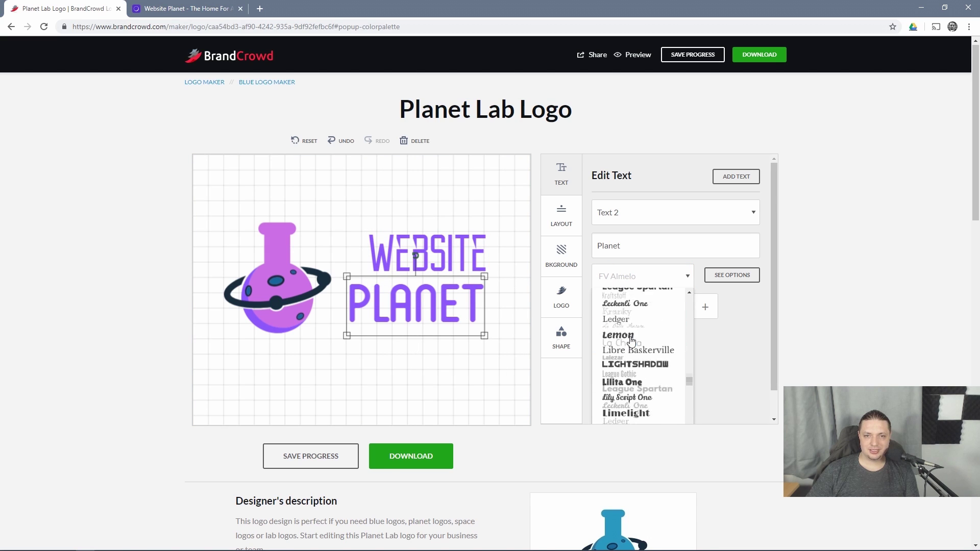
{"action": "scroll", "coordinate": [632, 342], "scroll_direction": "down", "scroll_amount": 5}
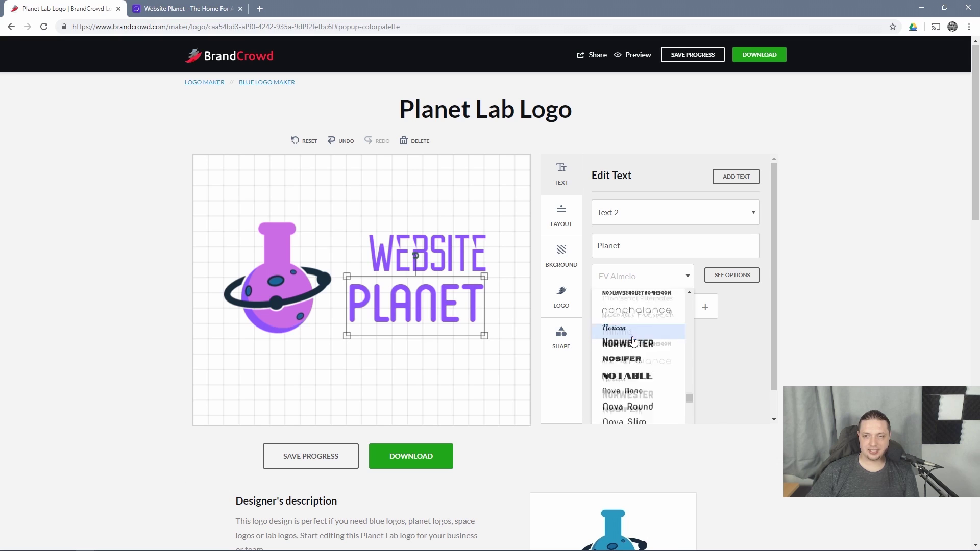
{"action": "scroll", "coordinate": [635, 344], "scroll_direction": "down", "scroll_amount": 5}
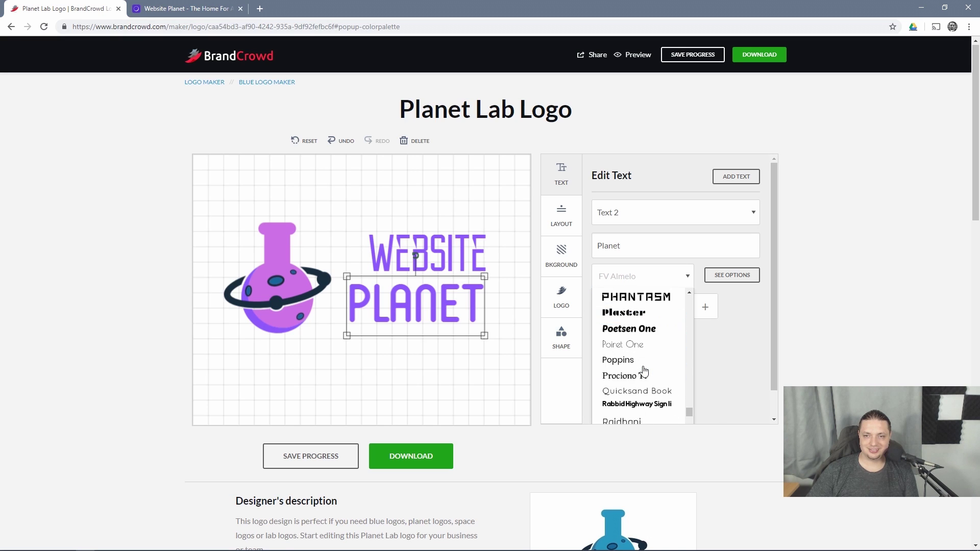
{"action": "scroll", "coordinate": [644, 371], "scroll_direction": "down", "scroll_amount": 1}
{"action": "left_click", "coordinate": [642, 366]}
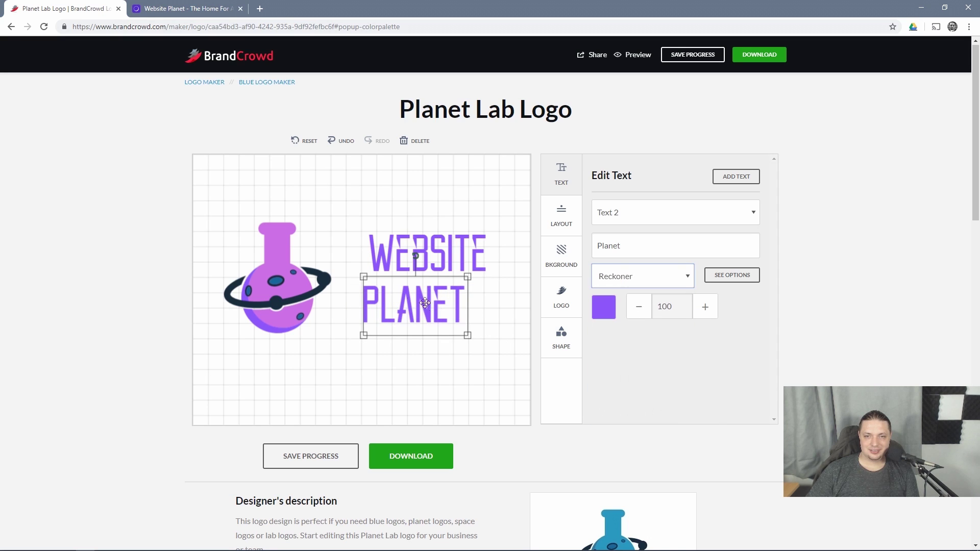
- Reposition the "Website" and "Planet" lines so their starting edges align, and deselect the text
{"action": "left_click", "coordinate": [381, 247]}
{"action": "left_click_drag", "start_coordinate": [413, 251], "coordinate": [407, 250]}
{"action": "left_click", "coordinate": [422, 291]}
{"action": "left_click_drag", "start_coordinate": [422, 290], "coordinate": [423, 289]}
{"action": "left_click", "coordinate": [486, 332]}
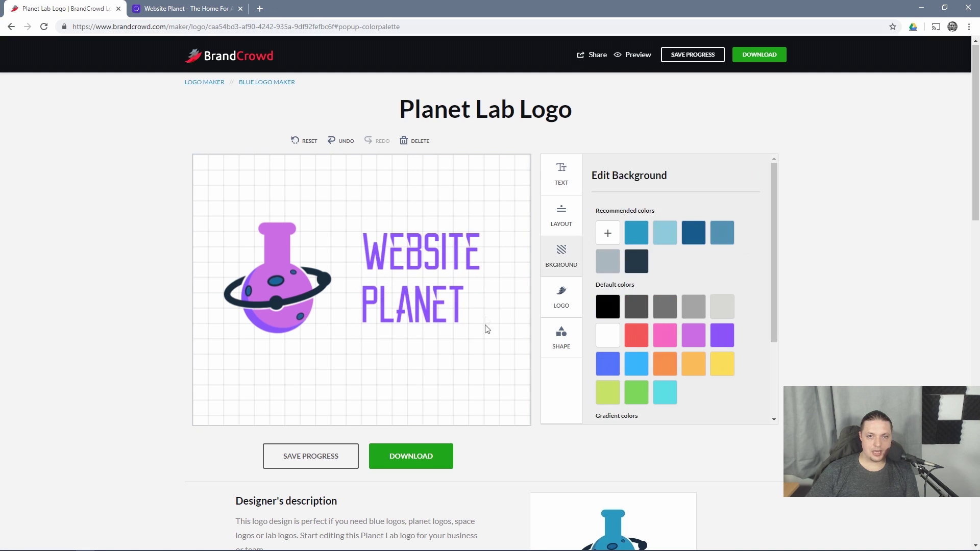
- Recolor the blue craters of the flask icon with the default purple used for the text
{"action": "left_click", "coordinate": [422, 247]}
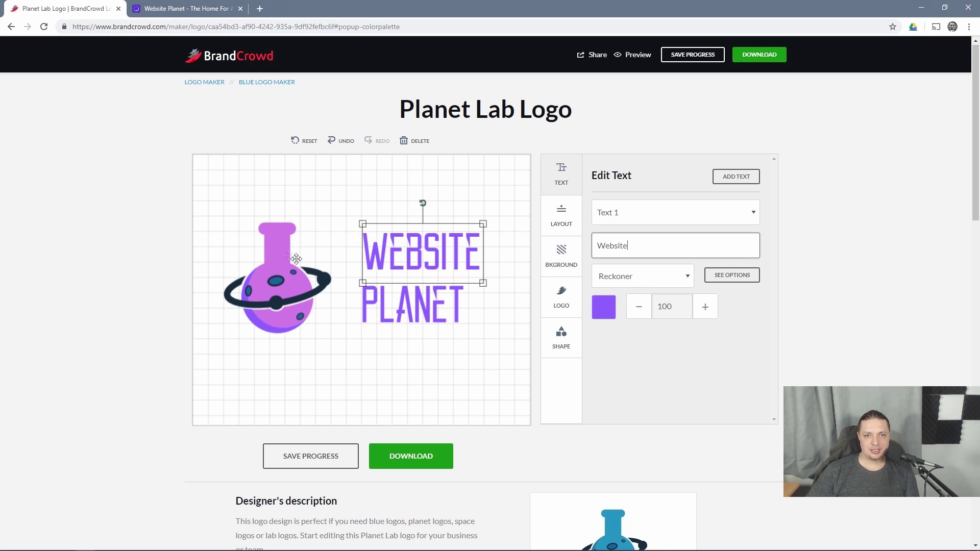
{"action": "left_click", "coordinate": [272, 247]}
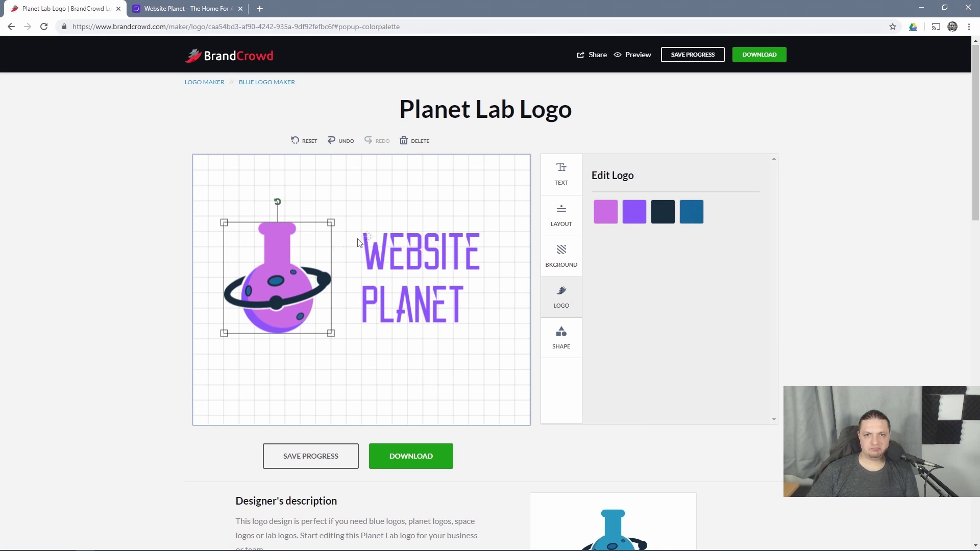
{"action": "left_click", "coordinate": [426, 259]}
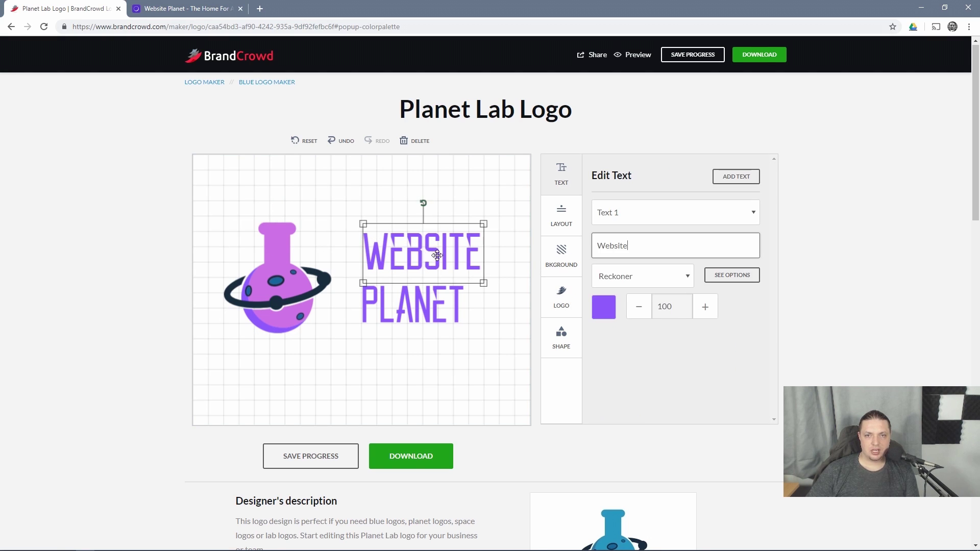
{"action": "left_click", "coordinate": [284, 254]}
{"action": "left_click", "coordinate": [686, 216]}
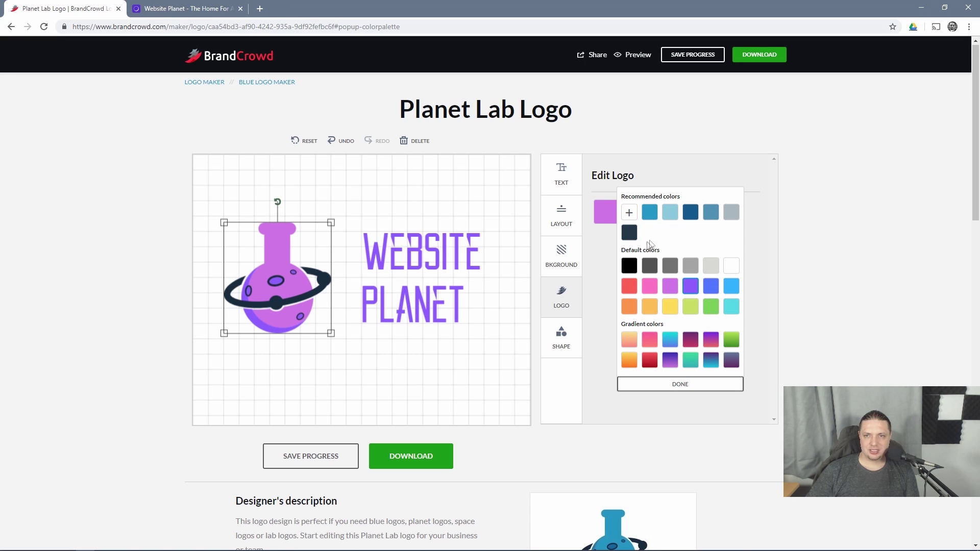
{"action": "left_click", "coordinate": [600, 292]}
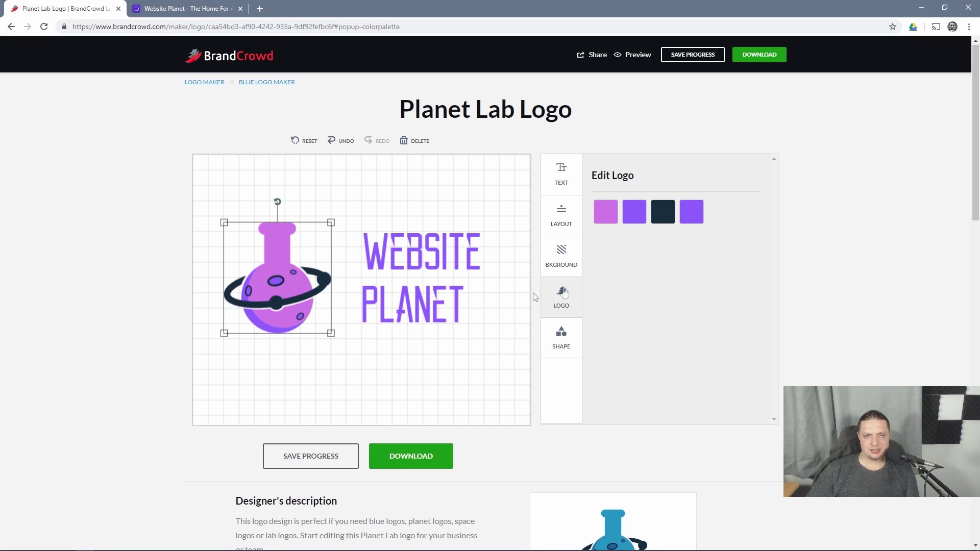
- Try black, light purple, purple and the blue-to-purple gradient as colors for the icon's orbit ring
{"action": "left_click", "coordinate": [669, 224]}
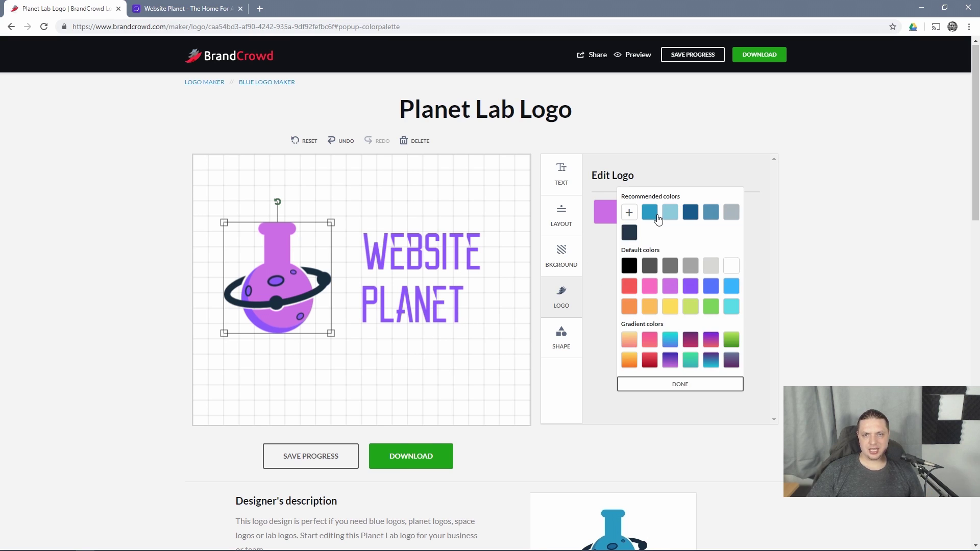
{"action": "left_click", "coordinate": [629, 266]}
{"action": "left_click", "coordinate": [670, 287]}
{"action": "left_click", "coordinate": [694, 288]}
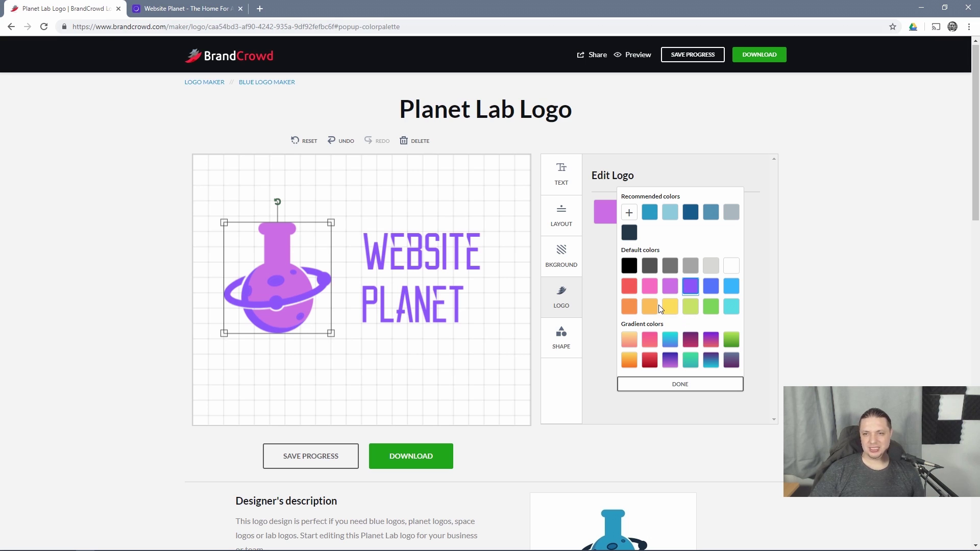
{"action": "scroll", "coordinate": [687, 306], "scroll_direction": "down", "scroll_amount": 3}
{"action": "scroll", "coordinate": [672, 319], "scroll_direction": "up", "scroll_amount": 3}
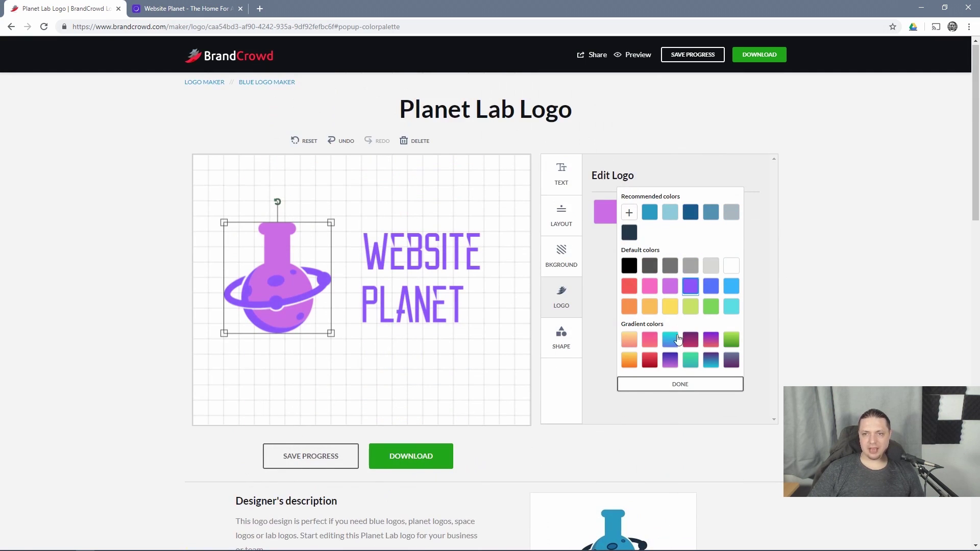
{"action": "left_click", "coordinate": [671, 361]}
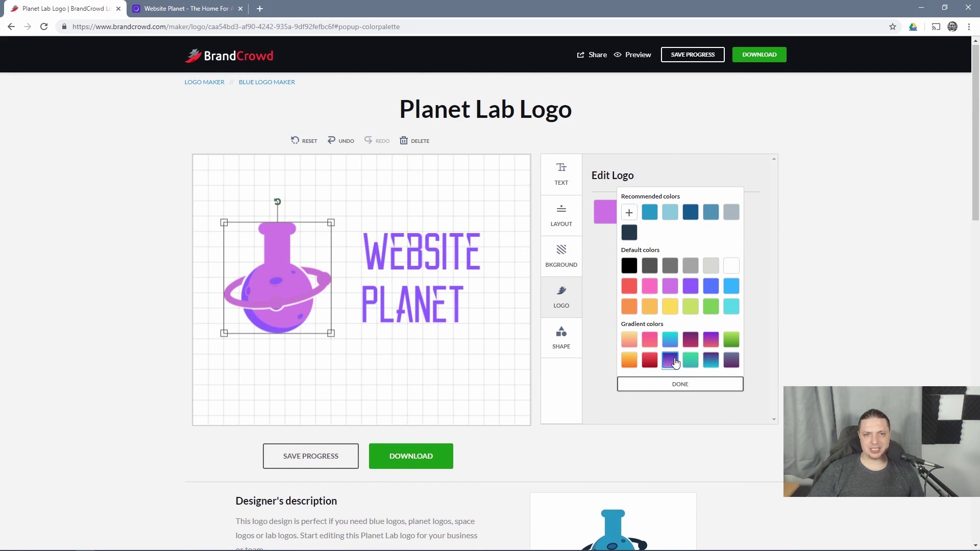
{"action": "left_click", "coordinate": [630, 266]}
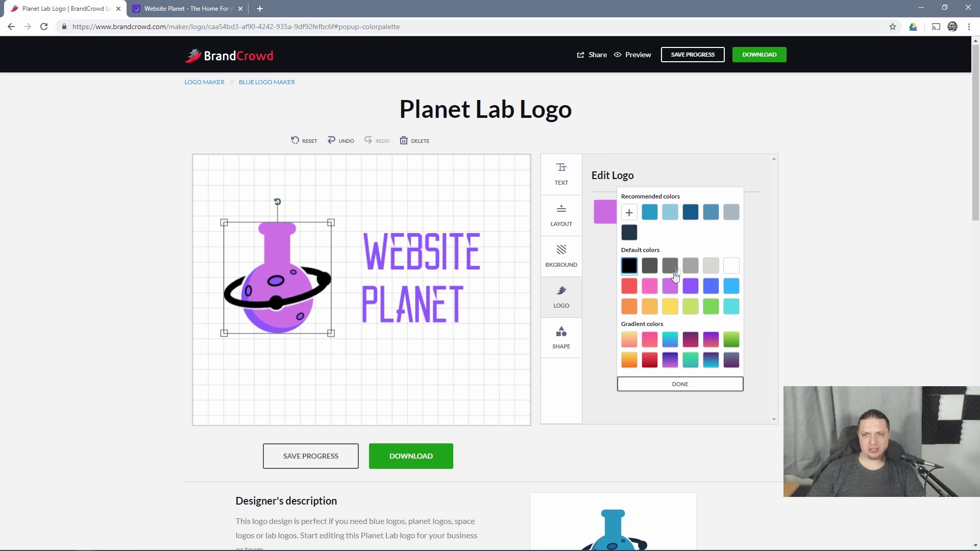
{"action": "scroll", "coordinate": [715, 250], "scroll_direction": "down", "scroll_amount": 5}
{"action": "scroll", "coordinate": [716, 250], "scroll_direction": "up", "scroll_amount": 5}
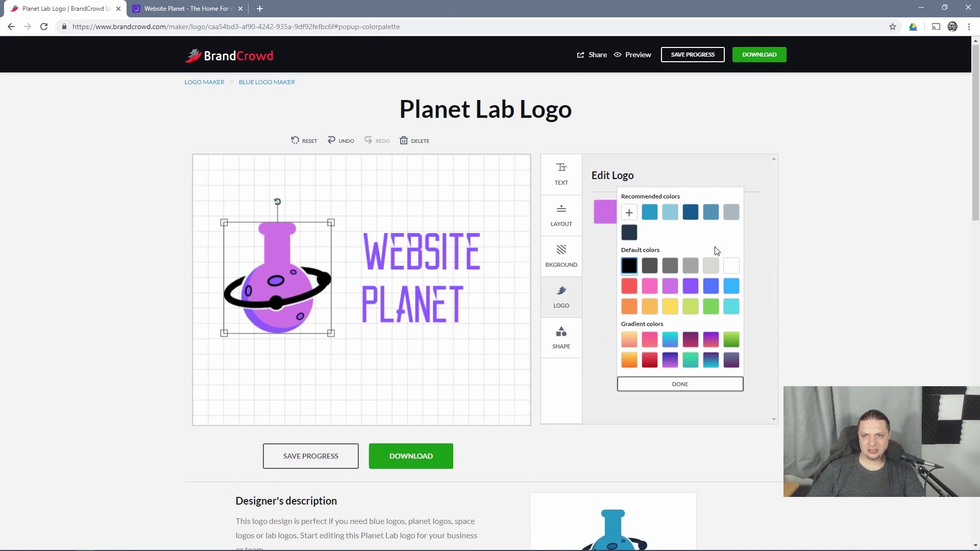
- Sample the text's purple with the eyedropper for the orbit ring and darken it to the custom color 300790
{"action": "left_click", "coordinate": [629, 212]}
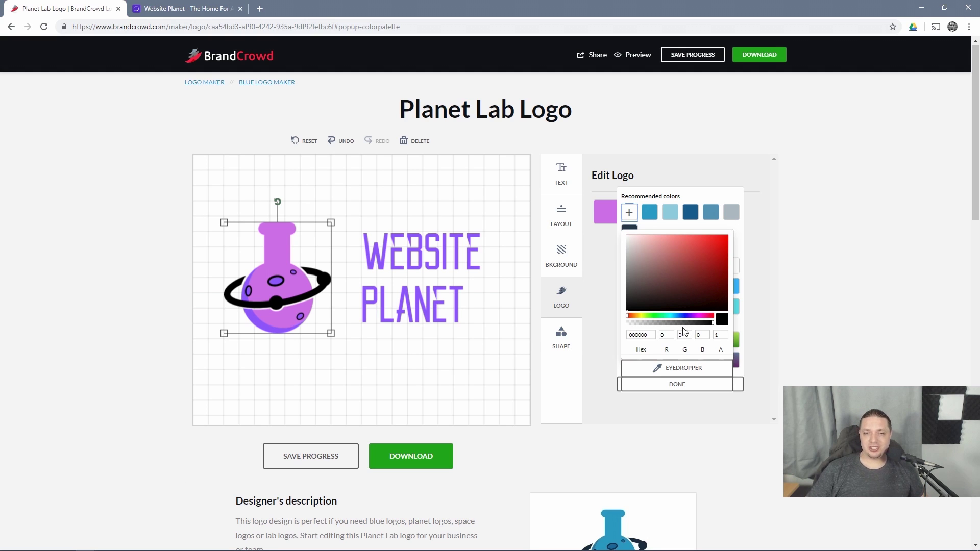
{"action": "left_click", "coordinate": [703, 362]}
{"action": "left_click", "coordinate": [380, 258]}
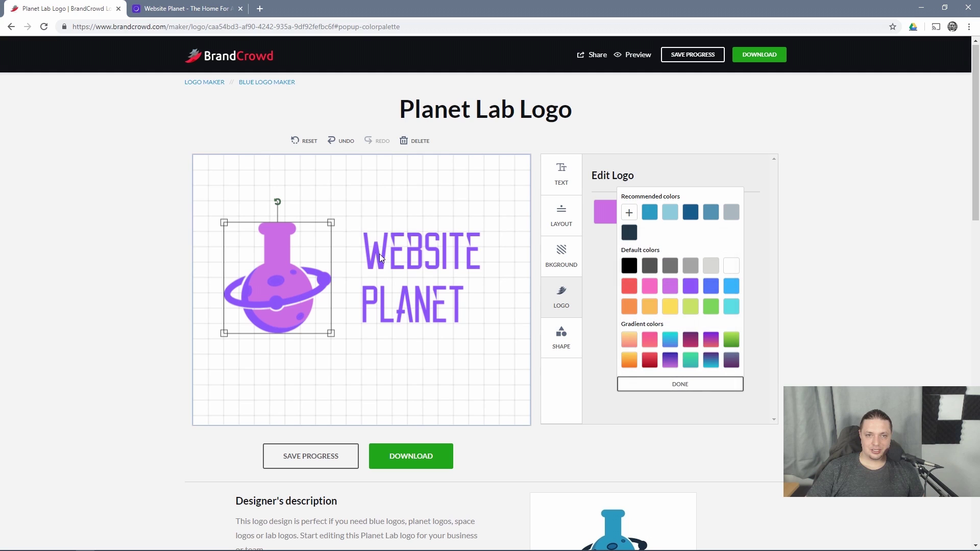
{"action": "left_click", "coordinate": [630, 214]}
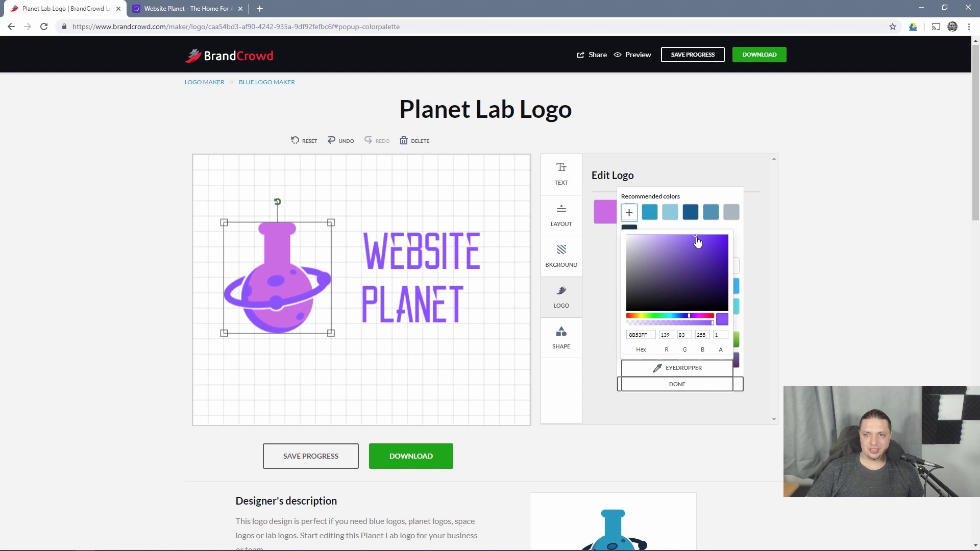
{"action": "left_click_drag", "start_coordinate": [695, 237], "coordinate": [724, 273]}
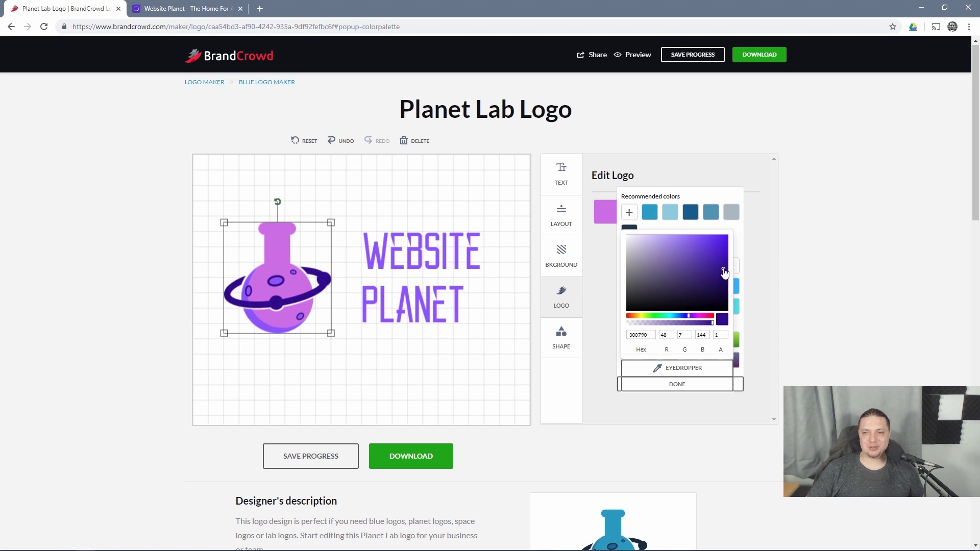
{"action": "left_click", "coordinate": [677, 389]}
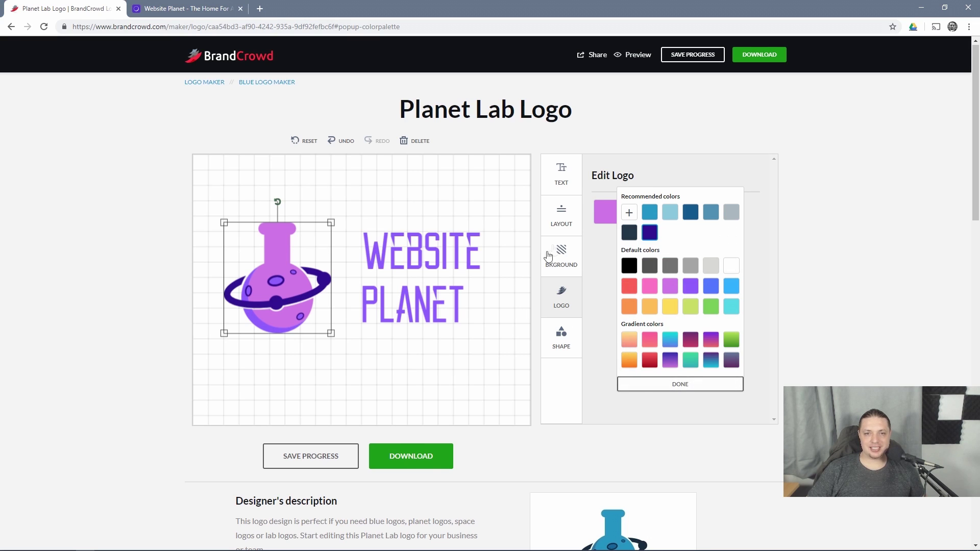
{"action": "left_click", "coordinate": [607, 276]}
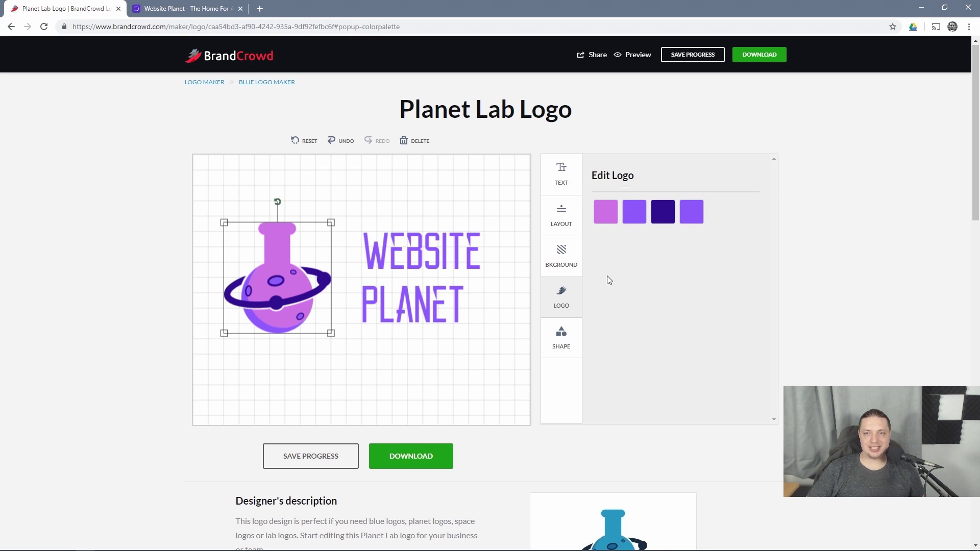
- Recolor the flask's light purple body with the purple sampled by eyedropper from the planet's shaded edge
{"action": "left_click", "coordinate": [603, 213]}
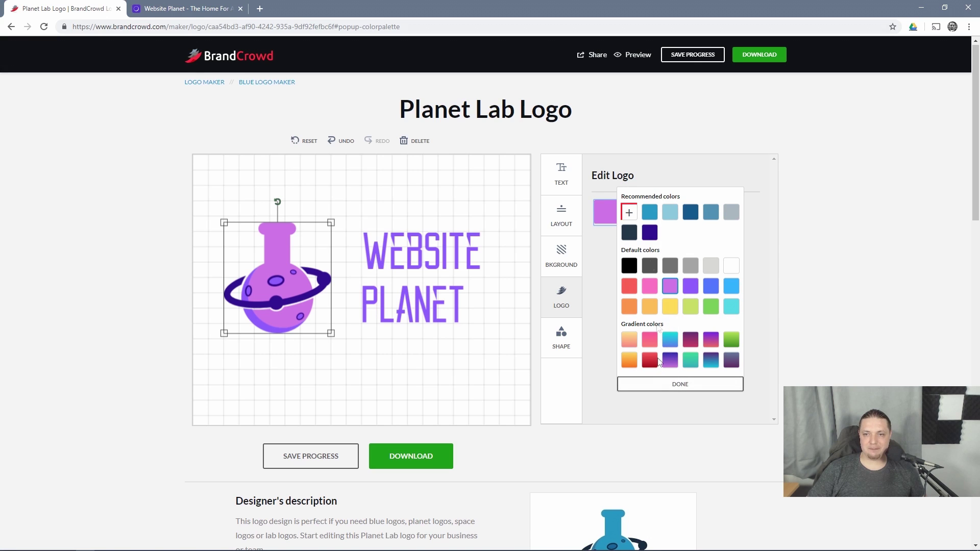
{"action": "left_click", "coordinate": [629, 212]}
{"action": "left_click", "coordinate": [683, 368]}
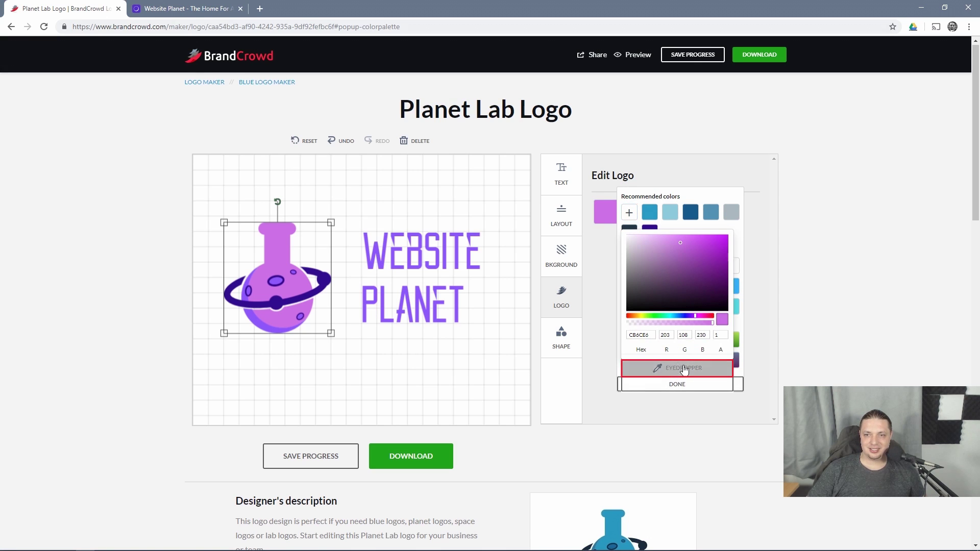
{"action": "left_click", "coordinate": [257, 316]}
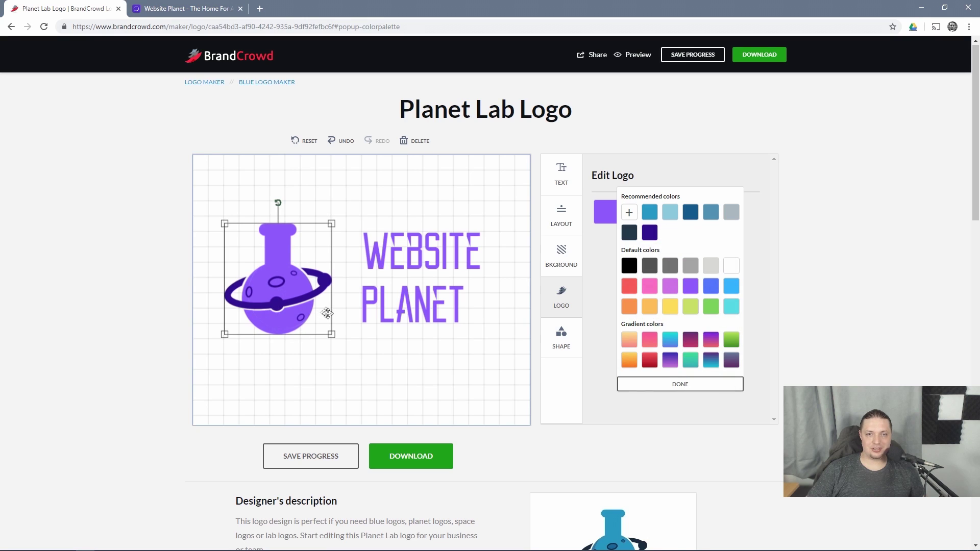
- Nudge the flask icon, recolor the flask body with the custom light purple AD90EA, and save the logo's progress
{"action": "left_click_drag", "start_coordinate": [283, 307], "coordinate": [285, 305]}
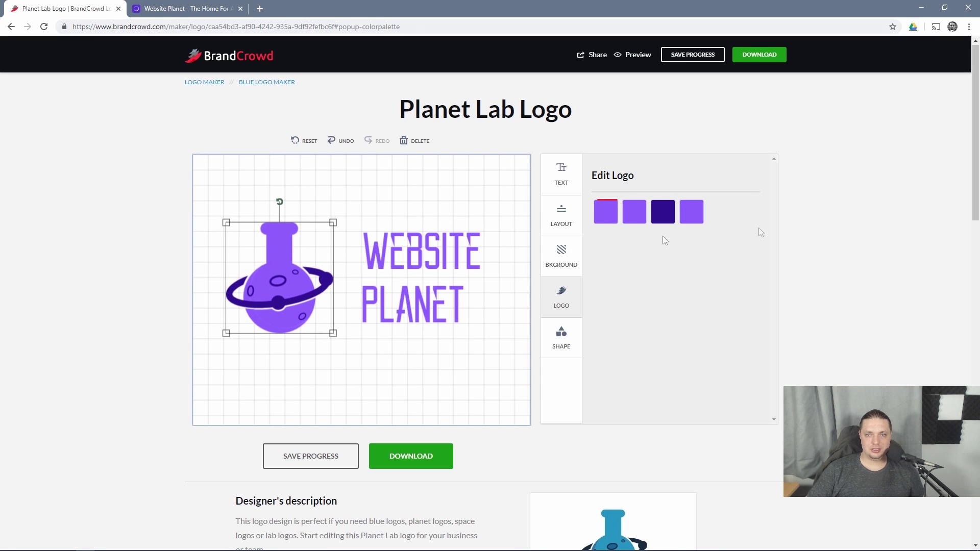
{"action": "left_click", "coordinate": [606, 212]}
{"action": "left_click", "coordinate": [629, 212]}
{"action": "mouse_move", "coordinate": [699, 250]}
{"action": "left_mouse_down"}
{"action": "mouse_move", "coordinate": [662, 232]}
{"action": "mouse_move", "coordinate": [674, 234]}
{"action": "mouse_move", "coordinate": [672, 248]}
{"action": "mouse_move", "coordinate": [665, 241]}
{"action": "left_mouse_up"}
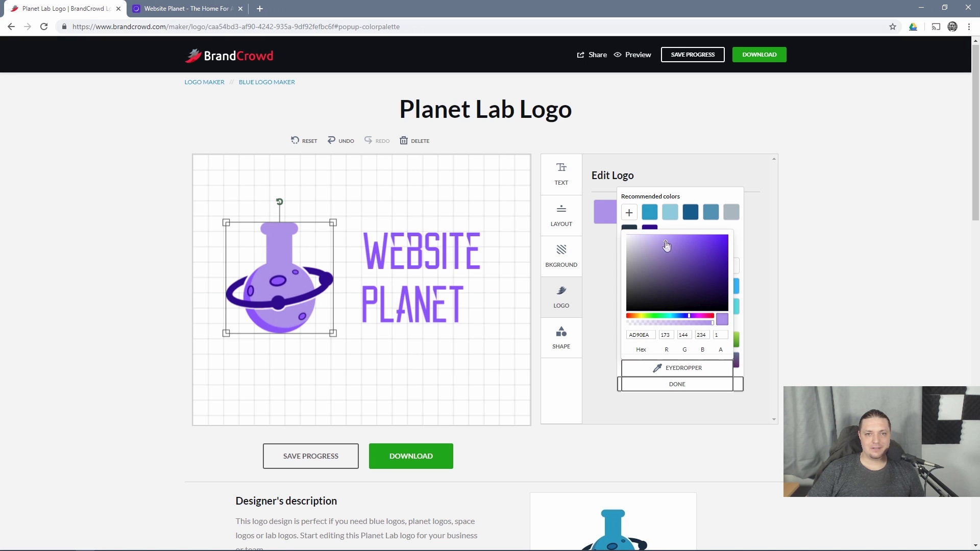
{"action": "left_click", "coordinate": [409, 350]}
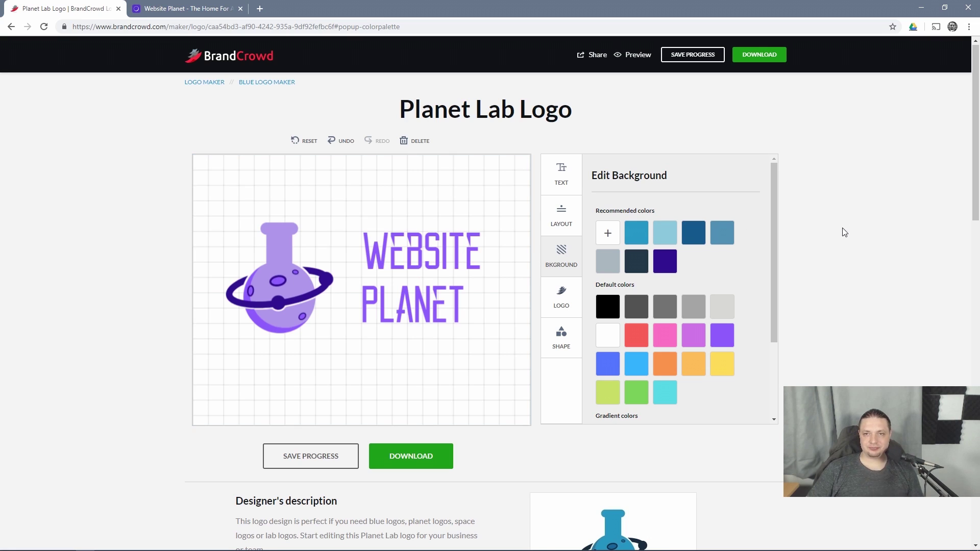
{"action": "left_click", "coordinate": [310, 453]}
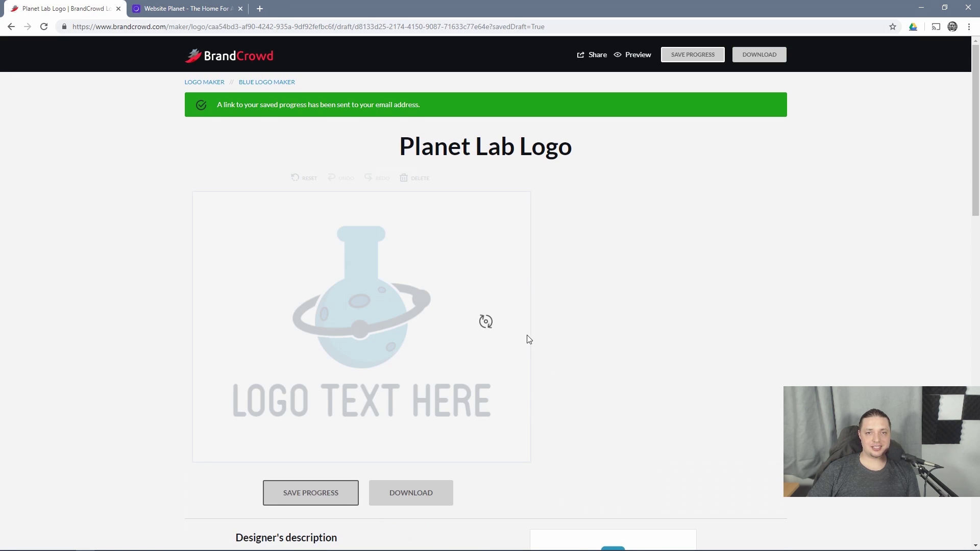
- Compare the News Rocket and Planet Lab versions of the Website Planet logo
{"action": "left_click", "coordinate": [519, 215]}
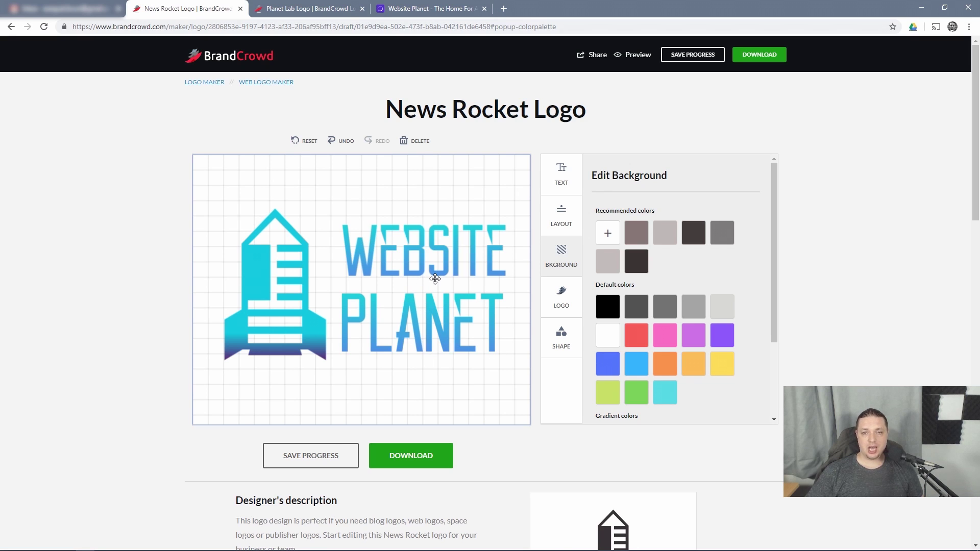
{"action": "left_click", "coordinate": [316, 6]}
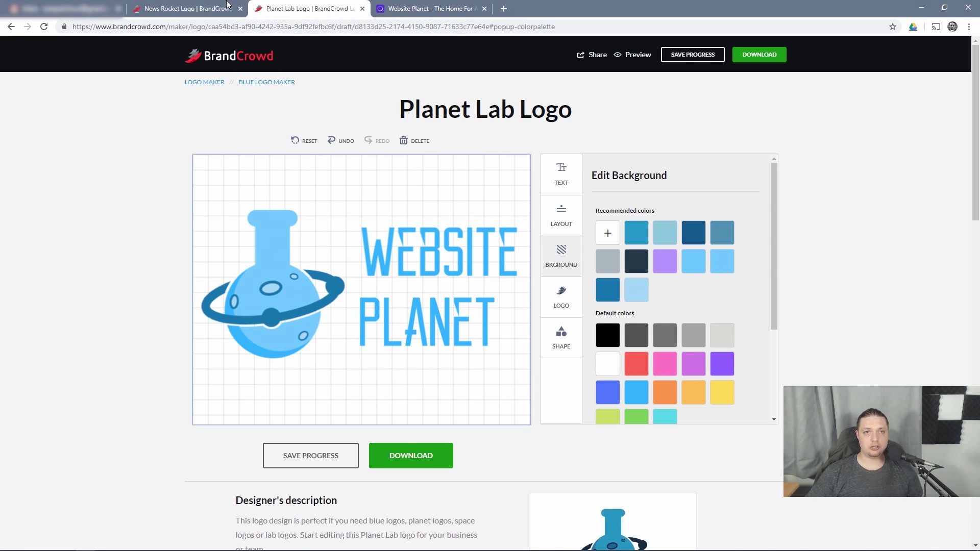
{"action": "left_click", "coordinate": [227, 5]}
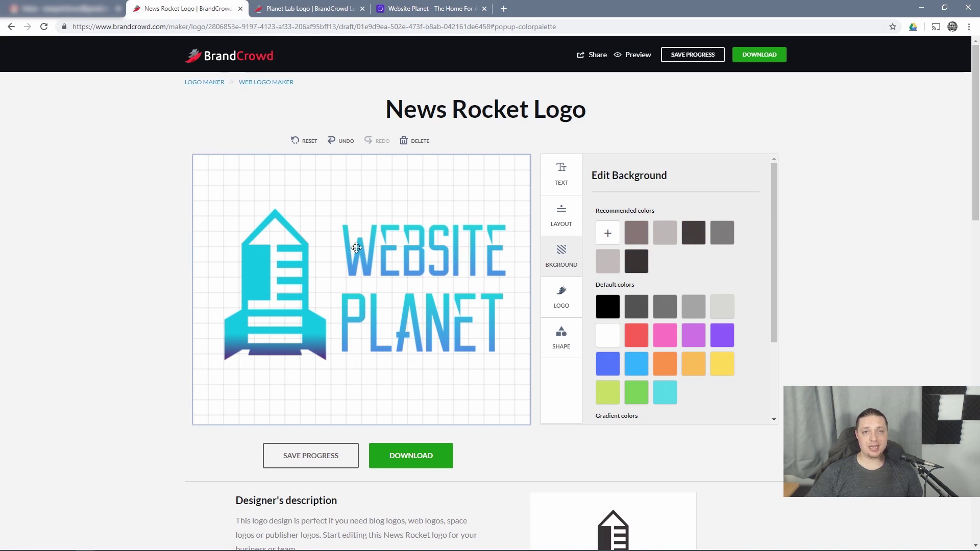
{"action": "left_click", "coordinate": [308, 6]}
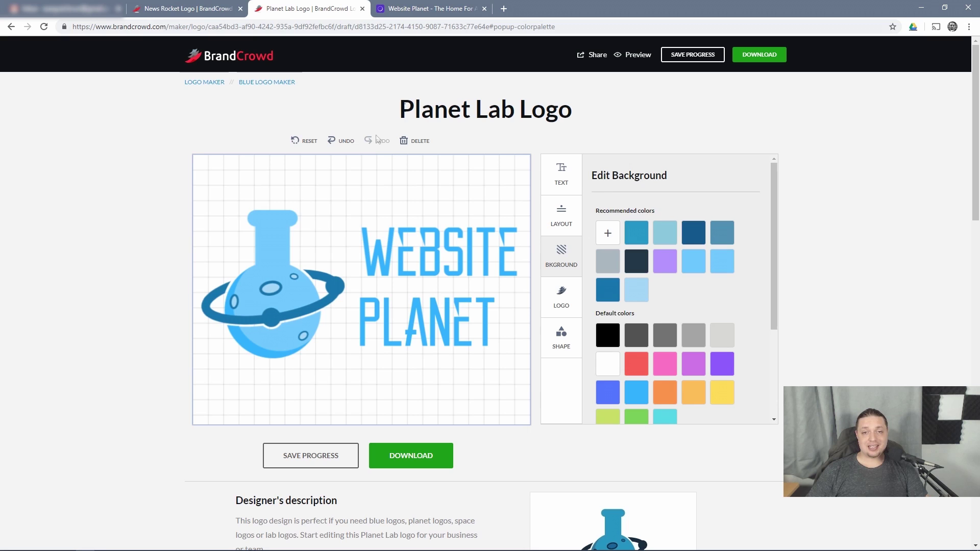
- Shrink the blue Planet Lab flask icon slightly and move it a little lower beside the text
{"action": "left_click", "coordinate": [267, 237]}
{"action": "mouse_move", "coordinate": [347, 210]}
{"action": "left_mouse_down"}
{"action": "mouse_move", "coordinate": [332, 223]}
{"action": "mouse_move", "coordinate": [339, 216]}
{"action": "left_mouse_up"}
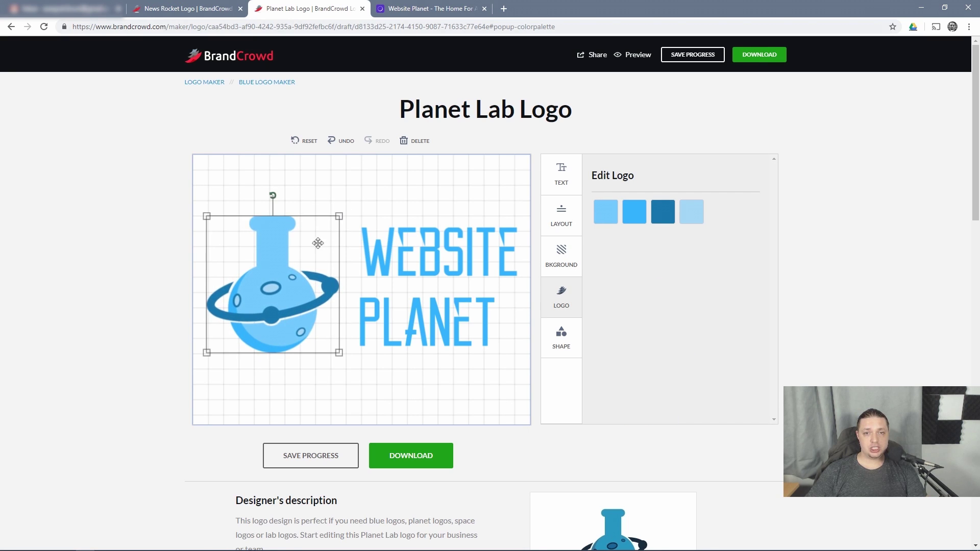
{"action": "left_click_drag", "start_coordinate": [304, 252], "coordinate": [303, 257]}
{"action": "left_click", "coordinate": [366, 202]}
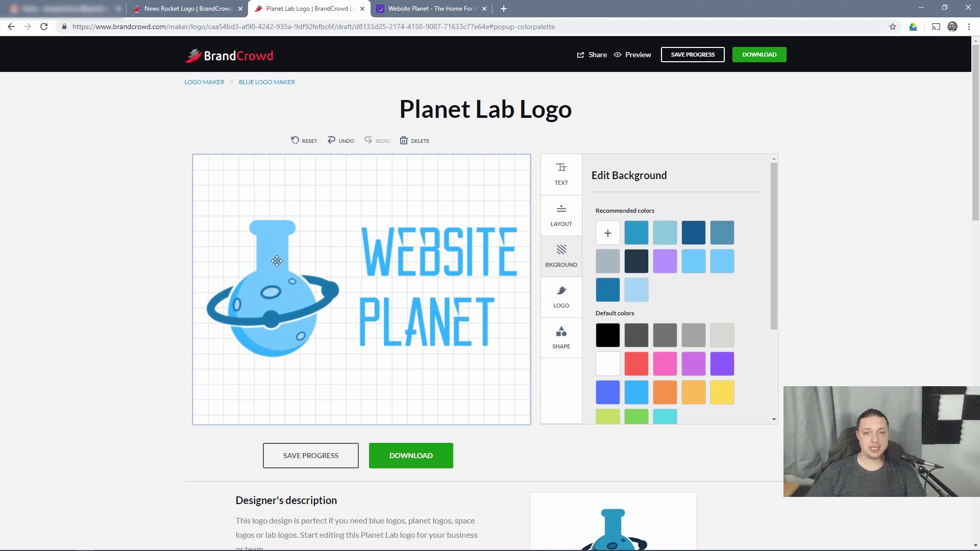
- Review the Planet Lab logo page and start the download of the finished logo
{"action": "scroll", "coordinate": [374, 179], "scroll_direction": "down", "scroll_amount": 3}
{"action": "scroll", "coordinate": [374, 178], "scroll_direction": "up", "scroll_amount": 3}
{"action": "scroll", "coordinate": [590, 419], "scroll_direction": "down", "scroll_amount": 3}
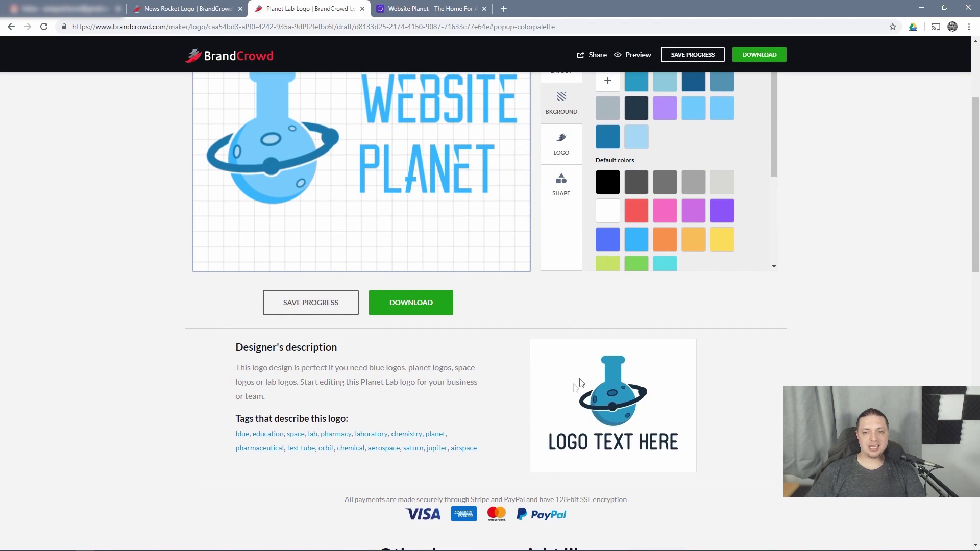
{"action": "scroll", "coordinate": [617, 409], "scroll_direction": "up", "scroll_amount": 3}
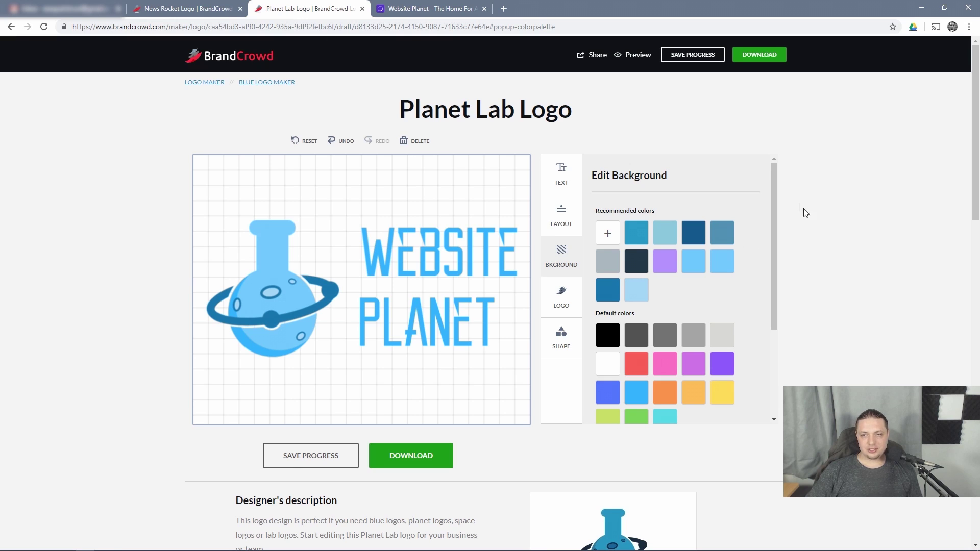
{"action": "mouse_move", "coordinate": [773, 186]}
{"action": "left_mouse_down"}
{"action": "mouse_move", "coordinate": [781, 263]}
{"action": "mouse_move", "coordinate": [784, 194]}
{"action": "left_mouse_up"}
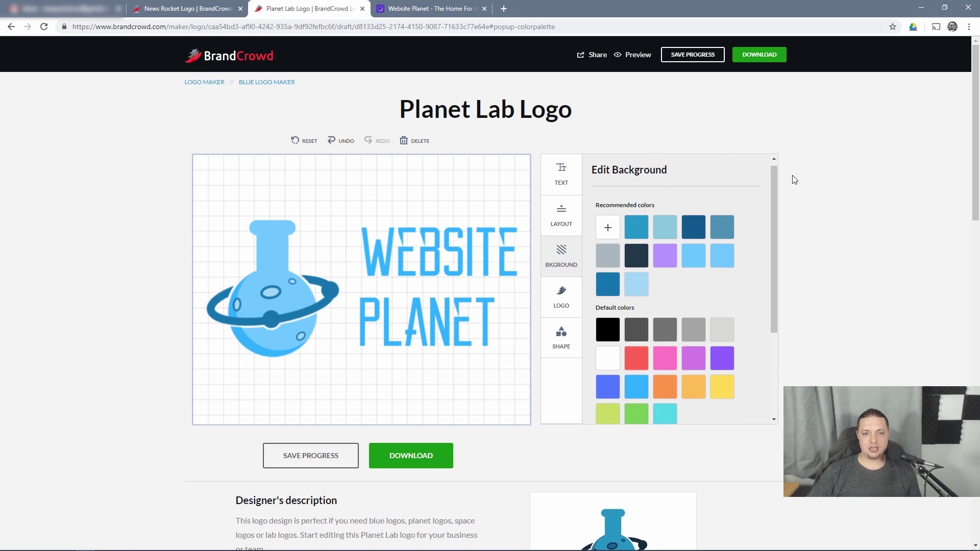
{"action": "left_click", "coordinate": [413, 456]}
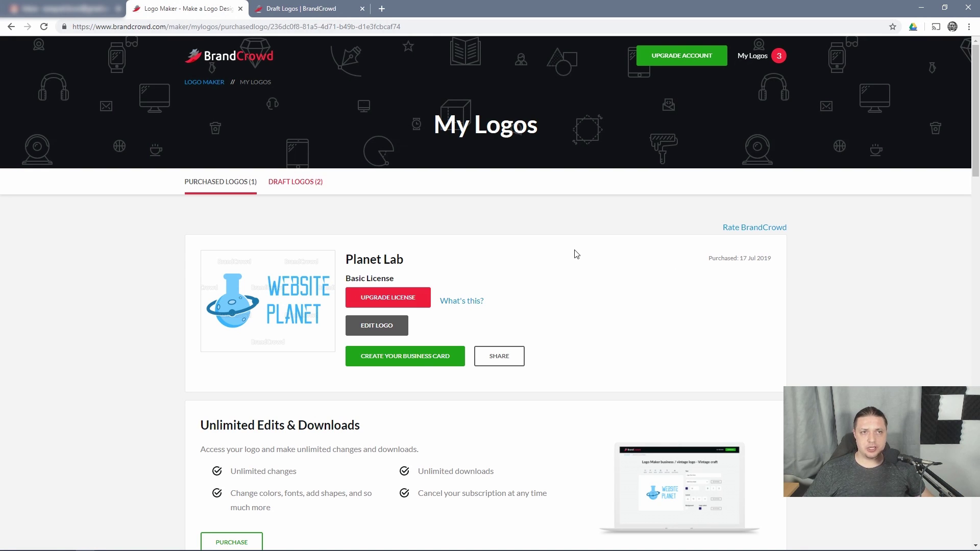
- Switch to the open logo_assets.zip archive in WinRAR to examine the Standard Pack files
{"action": "key", "text": "alt+Tab"}
{"action": "key", "text": "alt+Tab"}
{"action": "key", "text": "alt+Tab"}
{"action": "key", "text": "alt+Tab"}
{"action": "key", "text": "alt+Tab"}
{"action": "key", "text": "alt+Tab"}
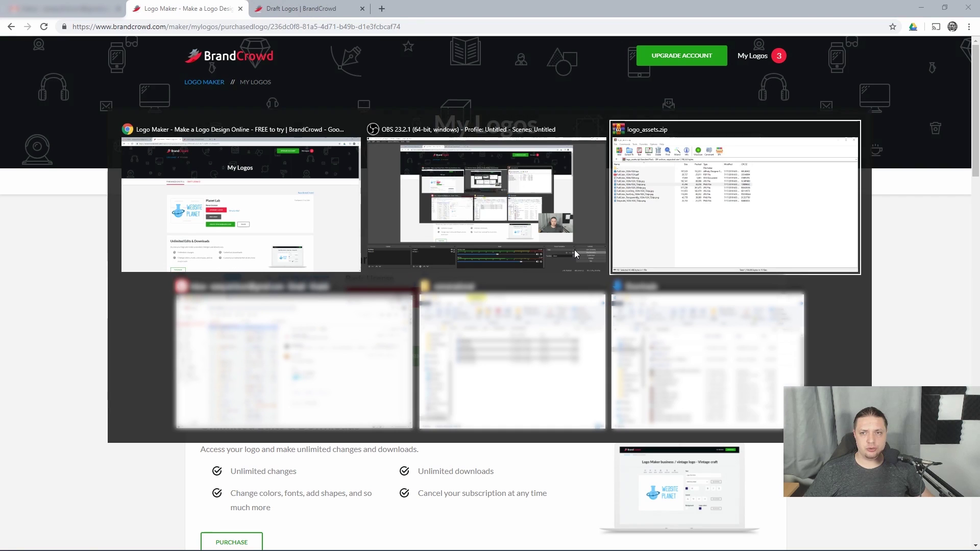
{"action": "key", "text": "alt+Tab"}
{"action": "key", "text": "alt+Tab"}
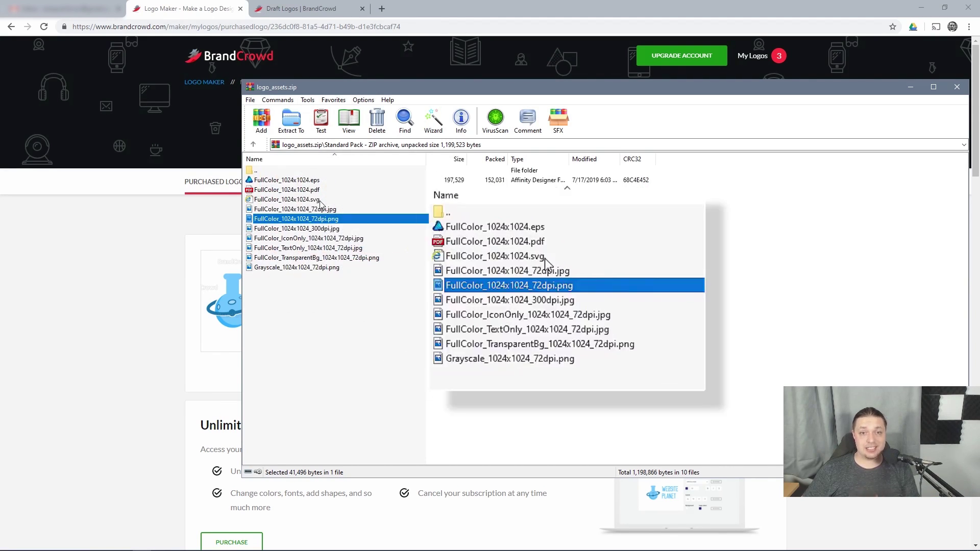
- Preview FullColor_1024x1024_72dpi.png and FullColor_1024x1024_300dpi.jpg from the archive, closing each image after viewing
{"action": "double_click", "coordinate": [337, 225]}
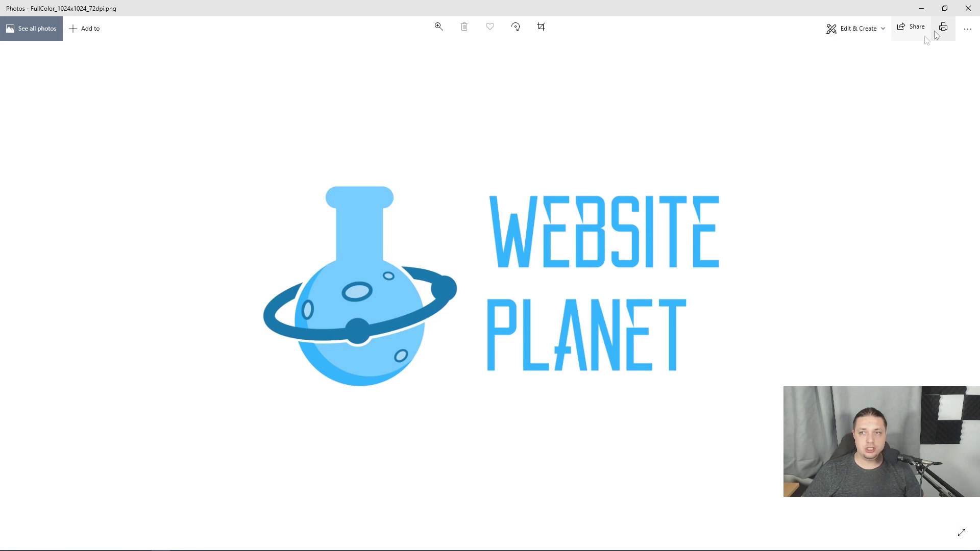
{"action": "left_click", "coordinate": [960, 9]}
{"action": "double_click", "coordinate": [330, 228]}
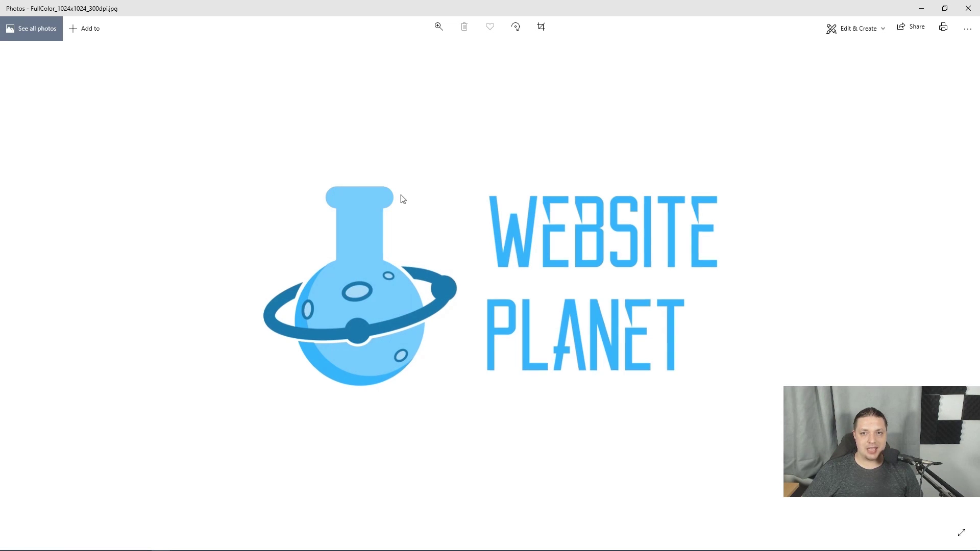
{"action": "left_click", "coordinate": [968, 8]}
- Go over the text-only, transparent-background and icon-only files in the archive and preview Grayscale_1024x1024_72dpi.png
{"action": "left_click", "coordinate": [324, 251]}
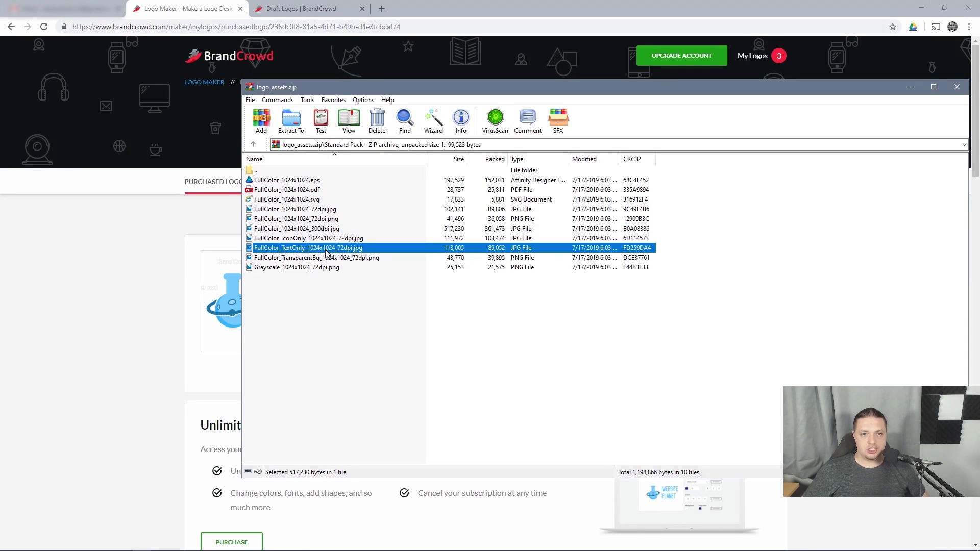
{"action": "left_click", "coordinate": [330, 260]}
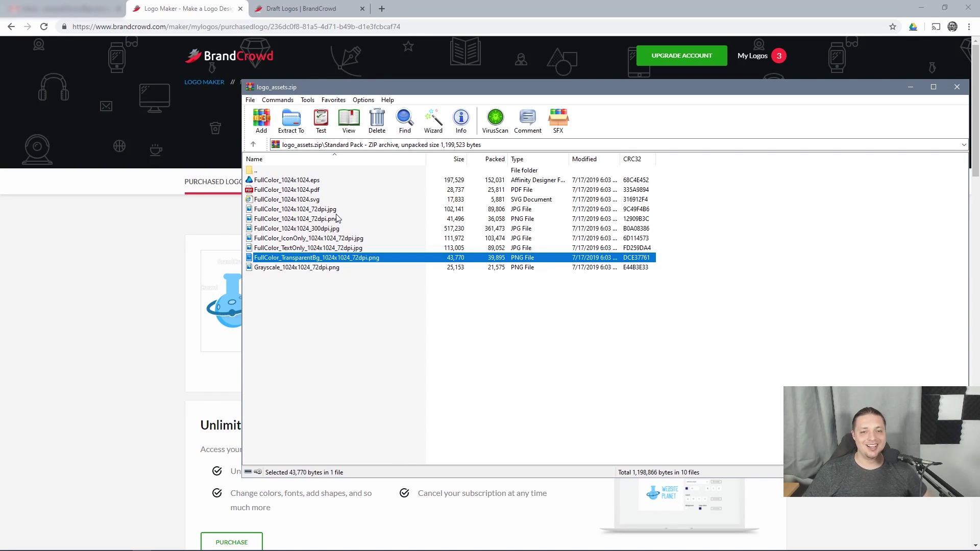
{"action": "left_click", "coordinate": [318, 268]}
{"action": "double_click", "coordinate": [318, 269]}
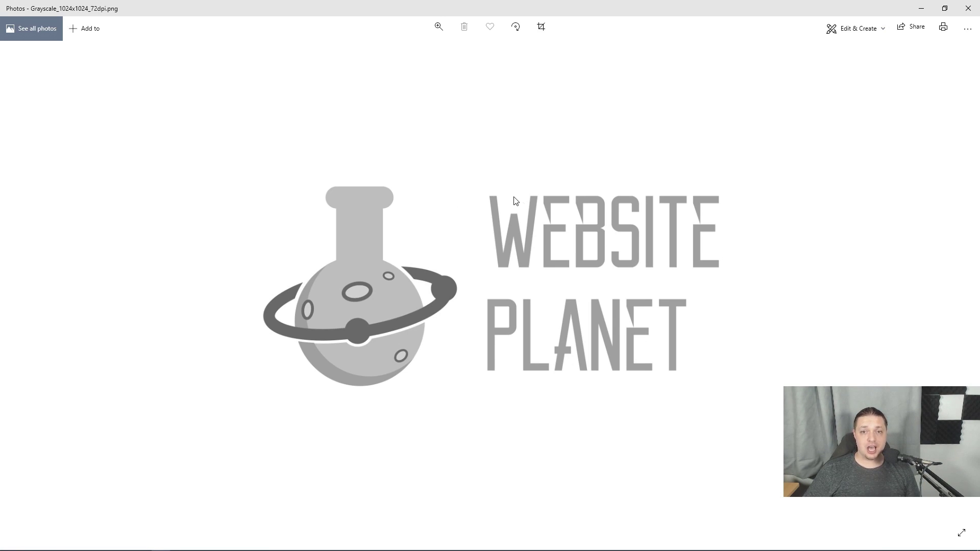
{"action": "left_click", "coordinate": [973, 5]}
{"action": "left_click", "coordinate": [370, 242]}
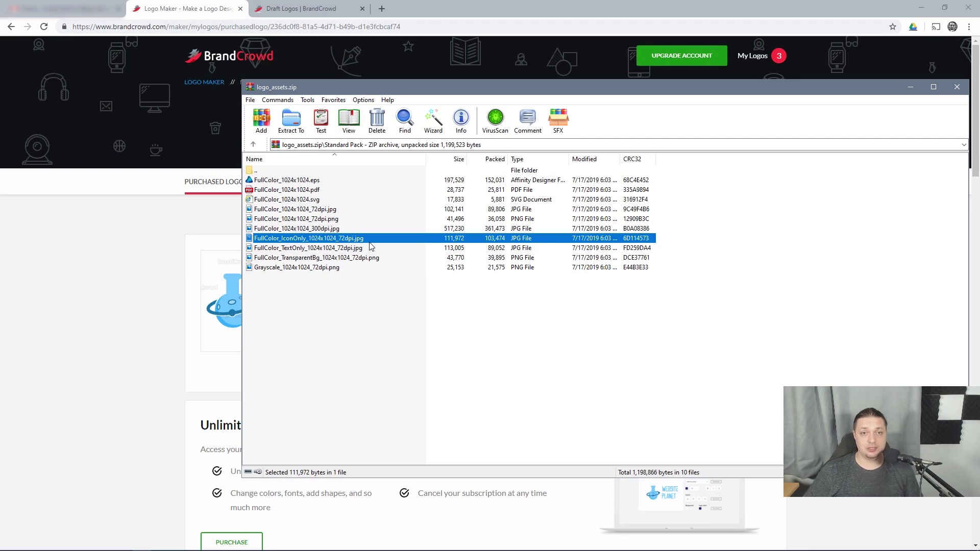
- Close the archive window and view the draft logos in BrandCrowd
{"action": "key", "text": "Escape"}
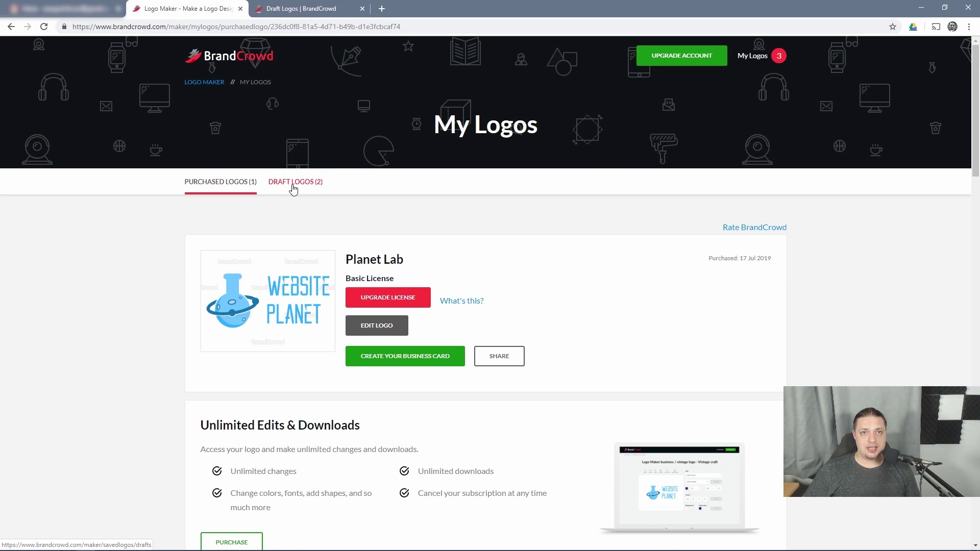
{"action": "left_click", "coordinate": [312, 8]}
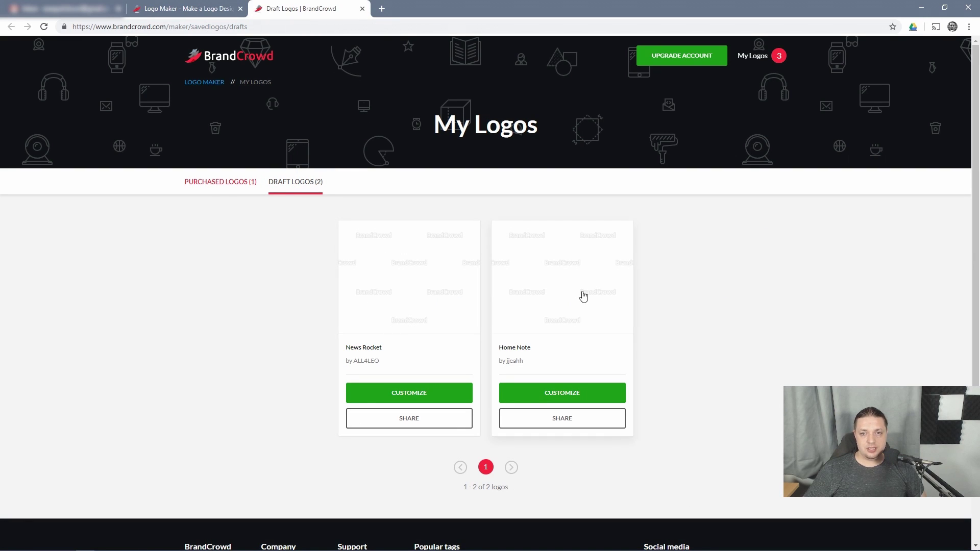